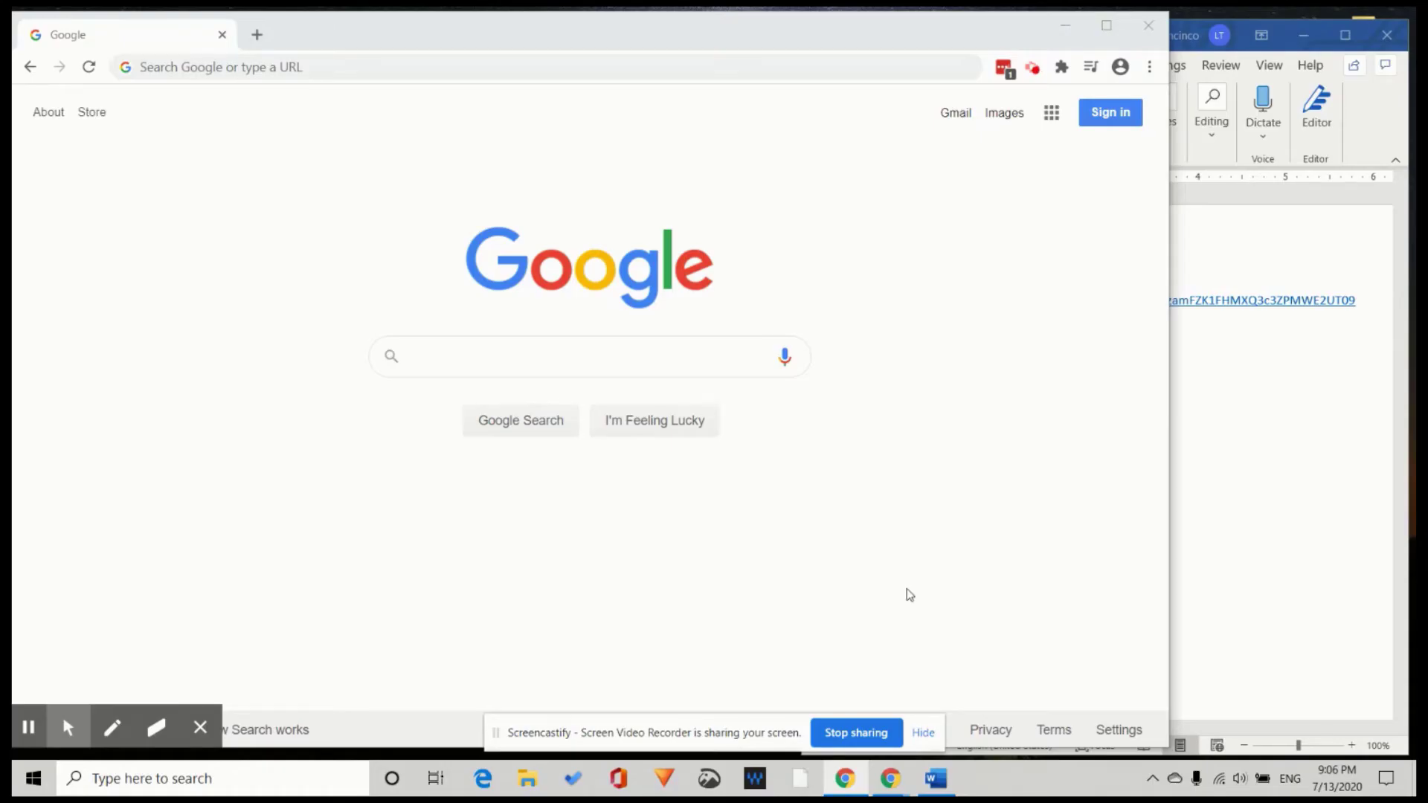
{"action": "left_click", "coordinate": [498, 67]}
{"action": "type", "text": "ww"}
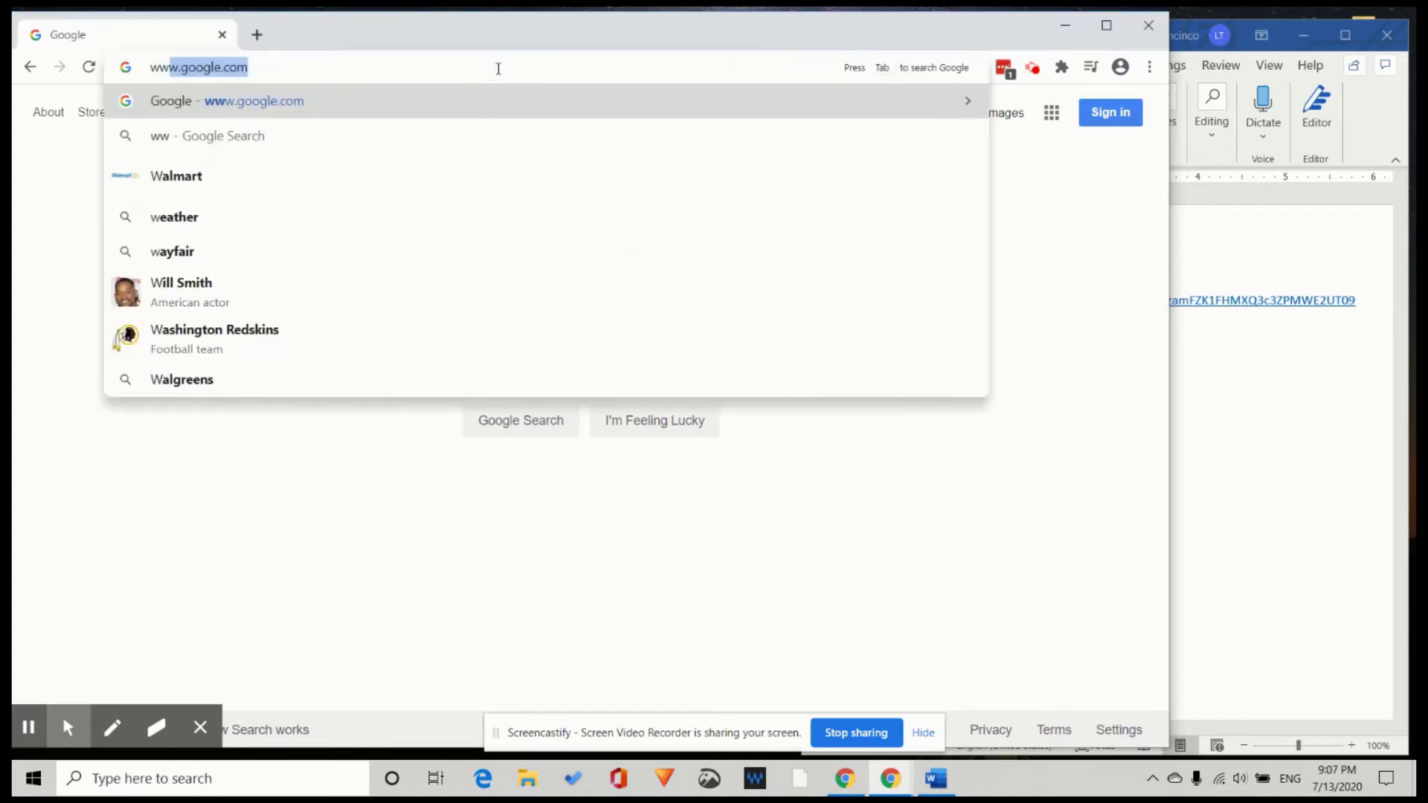
{"action": "type", "text": "w.zoom"}
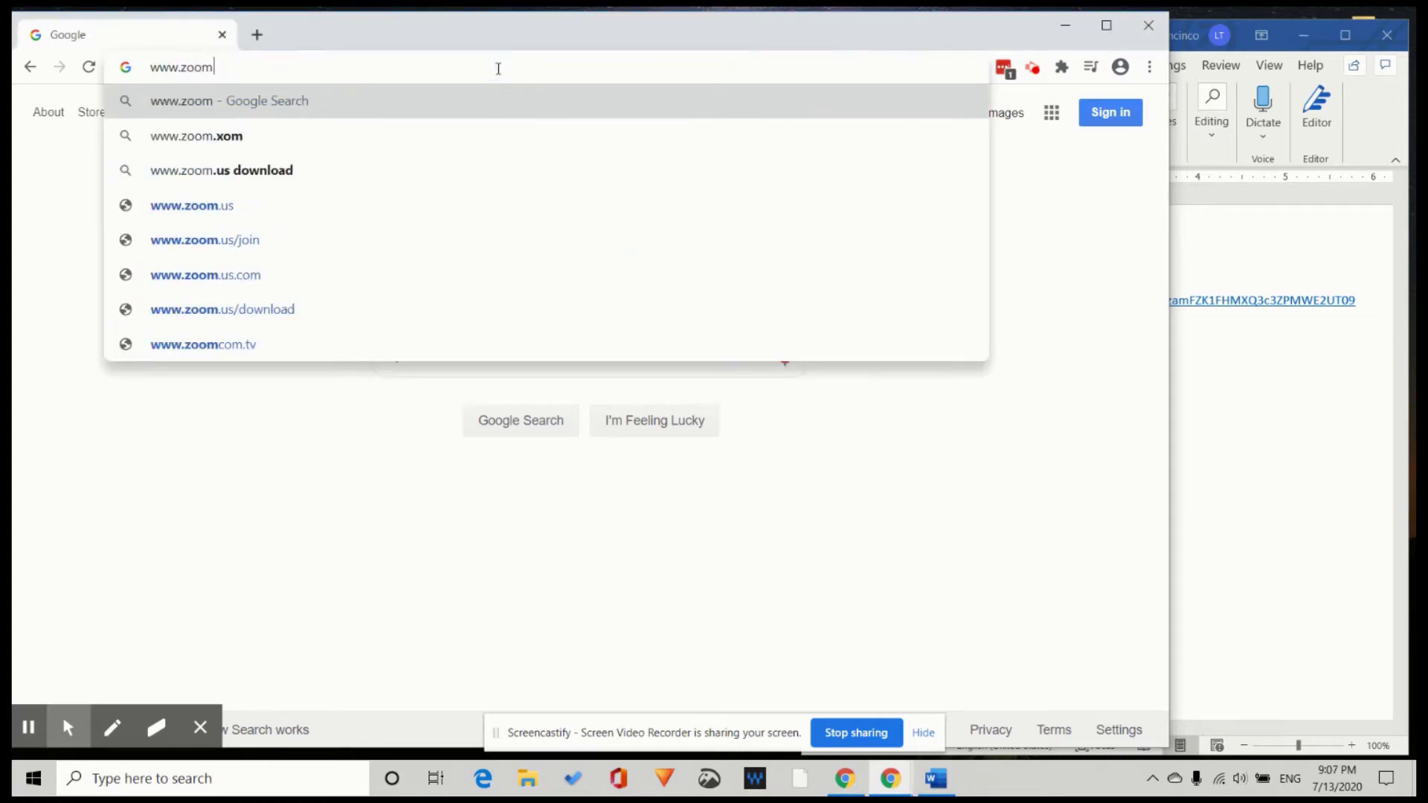
{"action": "type", "text": ".us"}
{"action": "key", "text": "Return"}
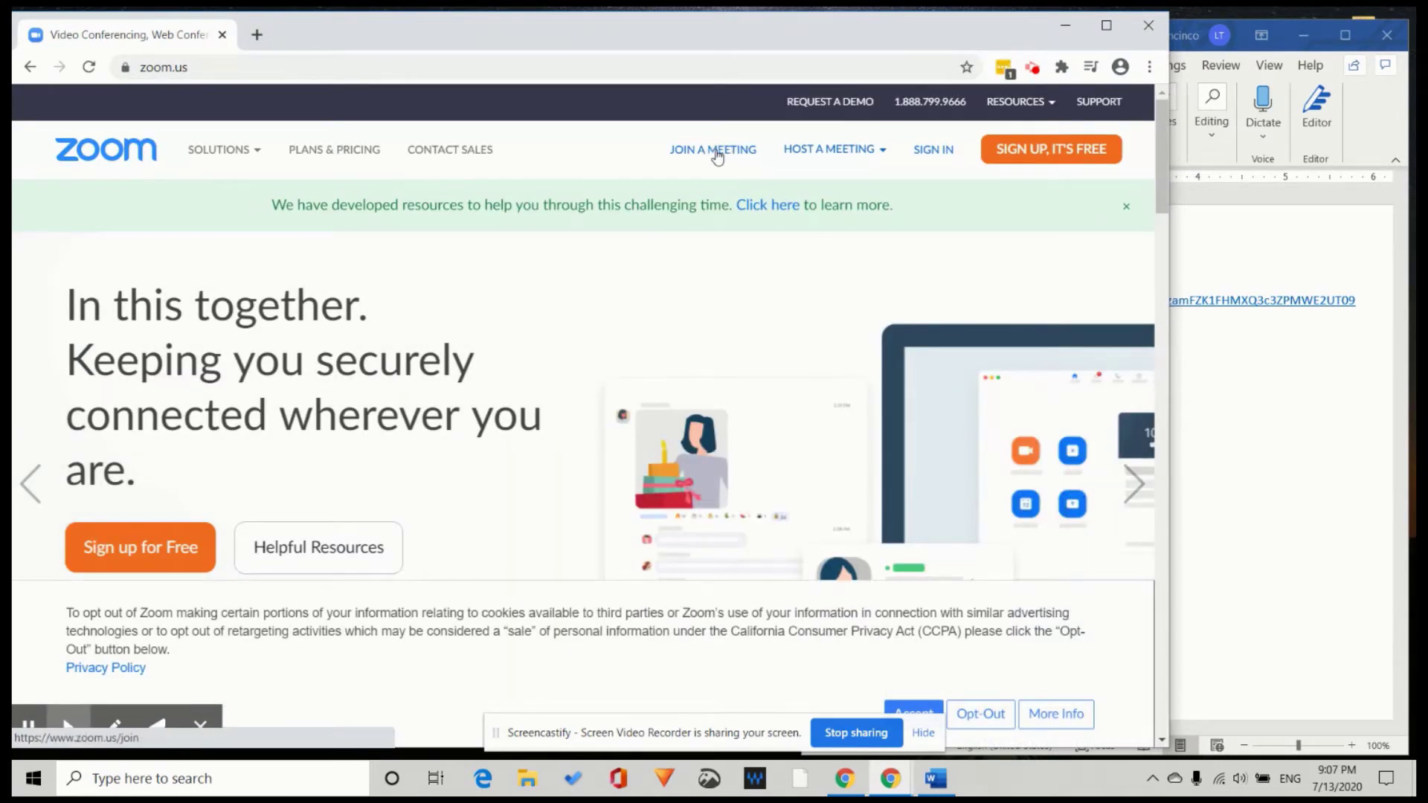
{"action": "left_click", "coordinate": [717, 153]}
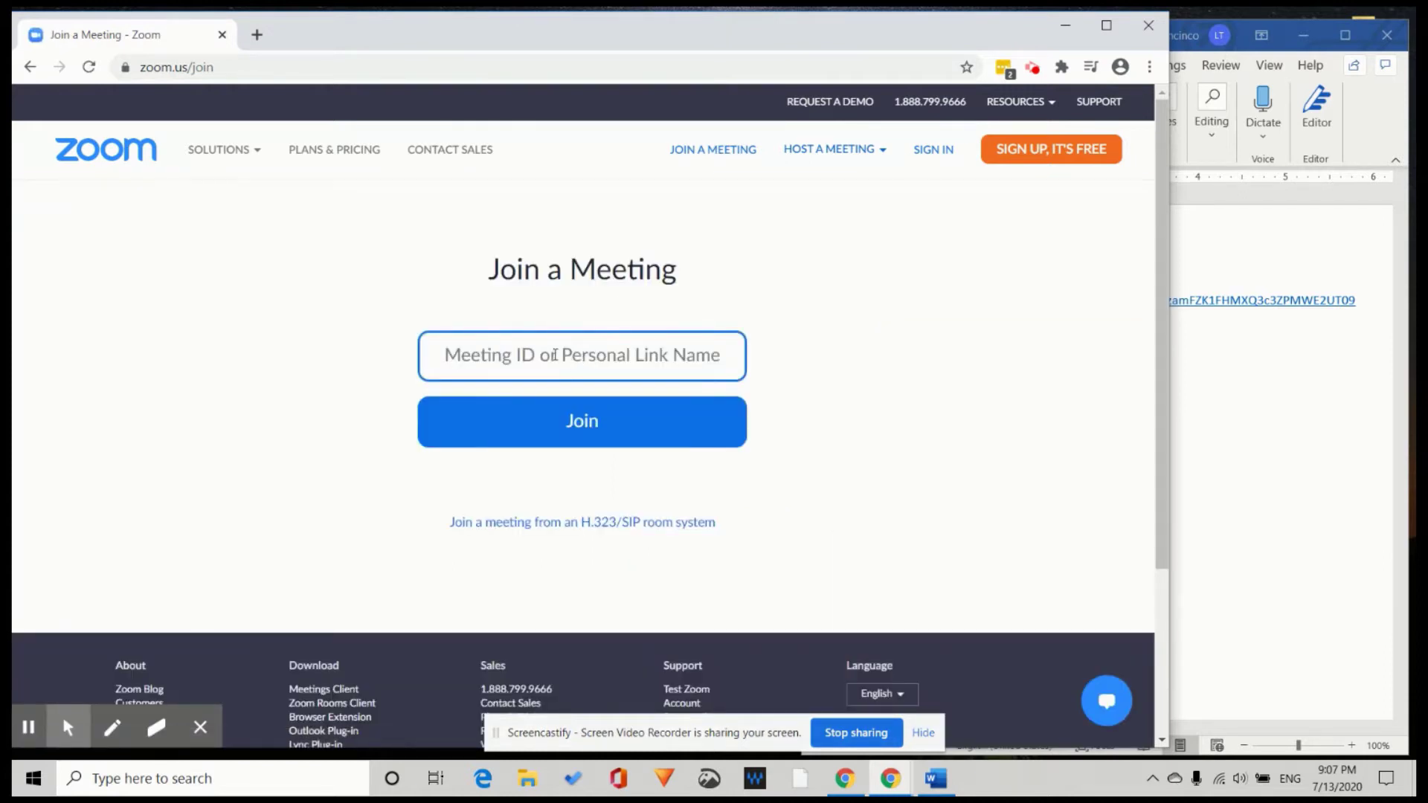
- Copy the meeting ID from the Word document into the Zoom join page and submit it
{"action": "left_click", "coordinate": [1292, 426]}
{"action": "left_click_drag", "start_coordinate": [1005, 355], "coordinate": [915, 356]}
{"action": "key", "text": "ctrl+c"}
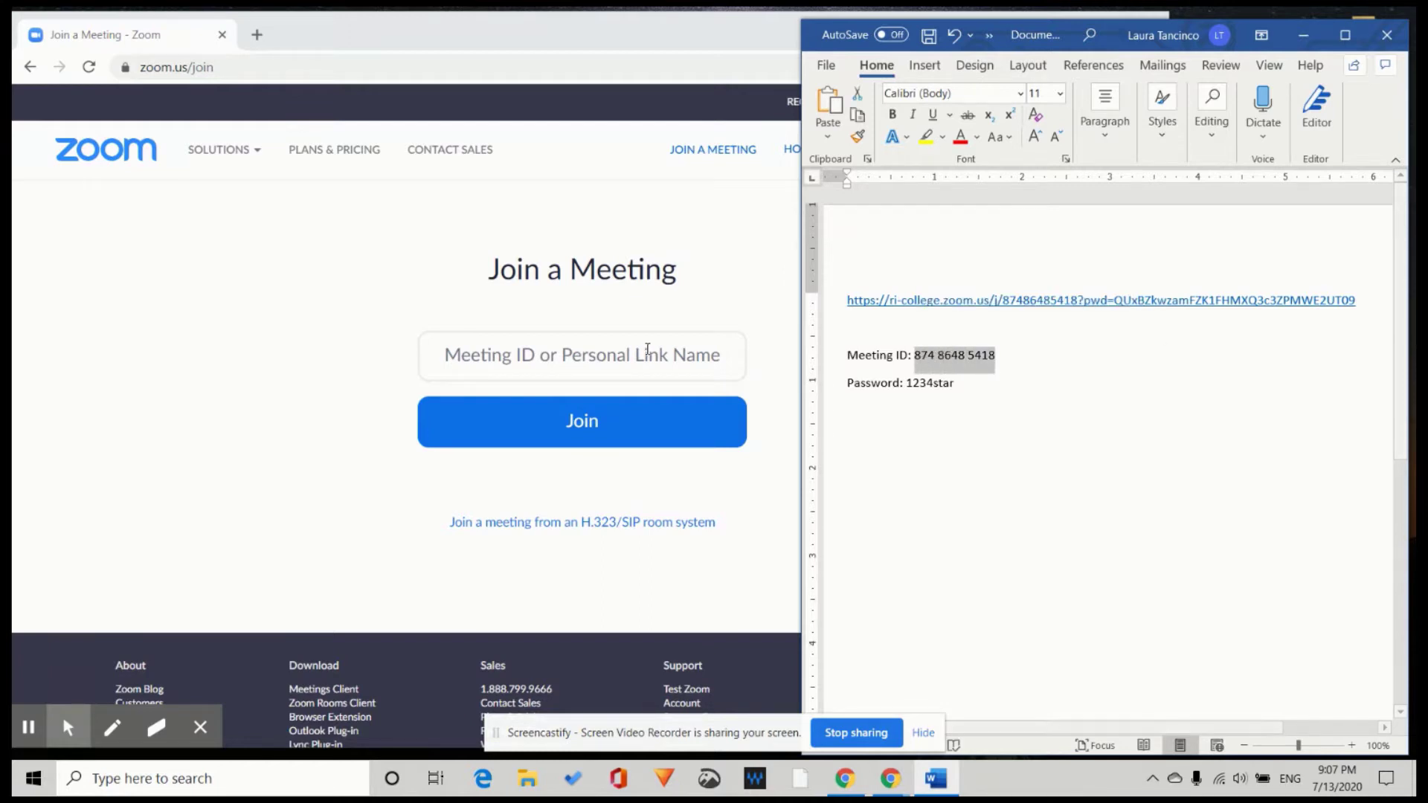
{"action": "left_click", "coordinate": [647, 349]}
{"action": "key", "text": "ctrl+v"}
{"action": "left_click", "coordinate": [607, 421]}
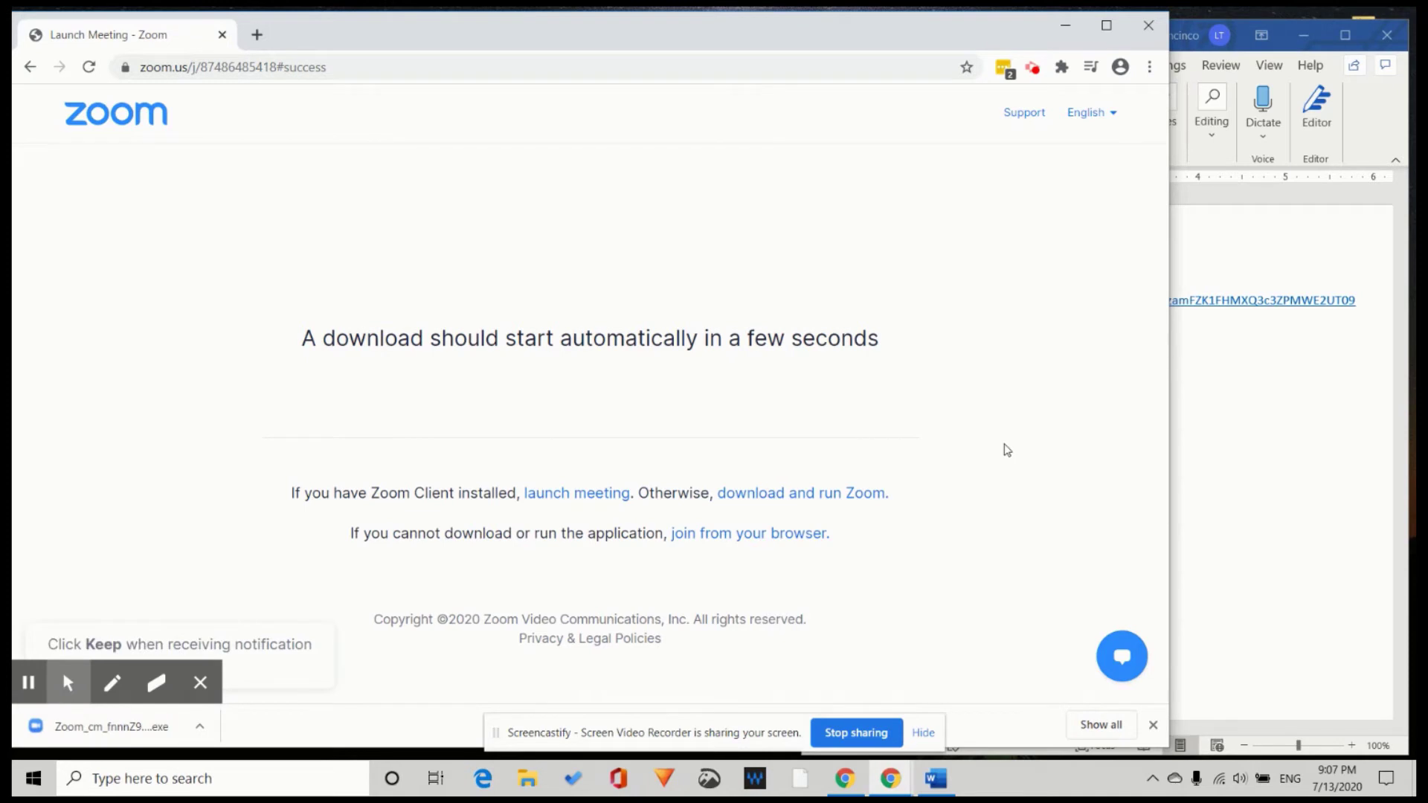
- Copy the full Zoom invitation link from the Word document and open it in a new browser tab
{"action": "left_click", "coordinate": [1285, 395]}
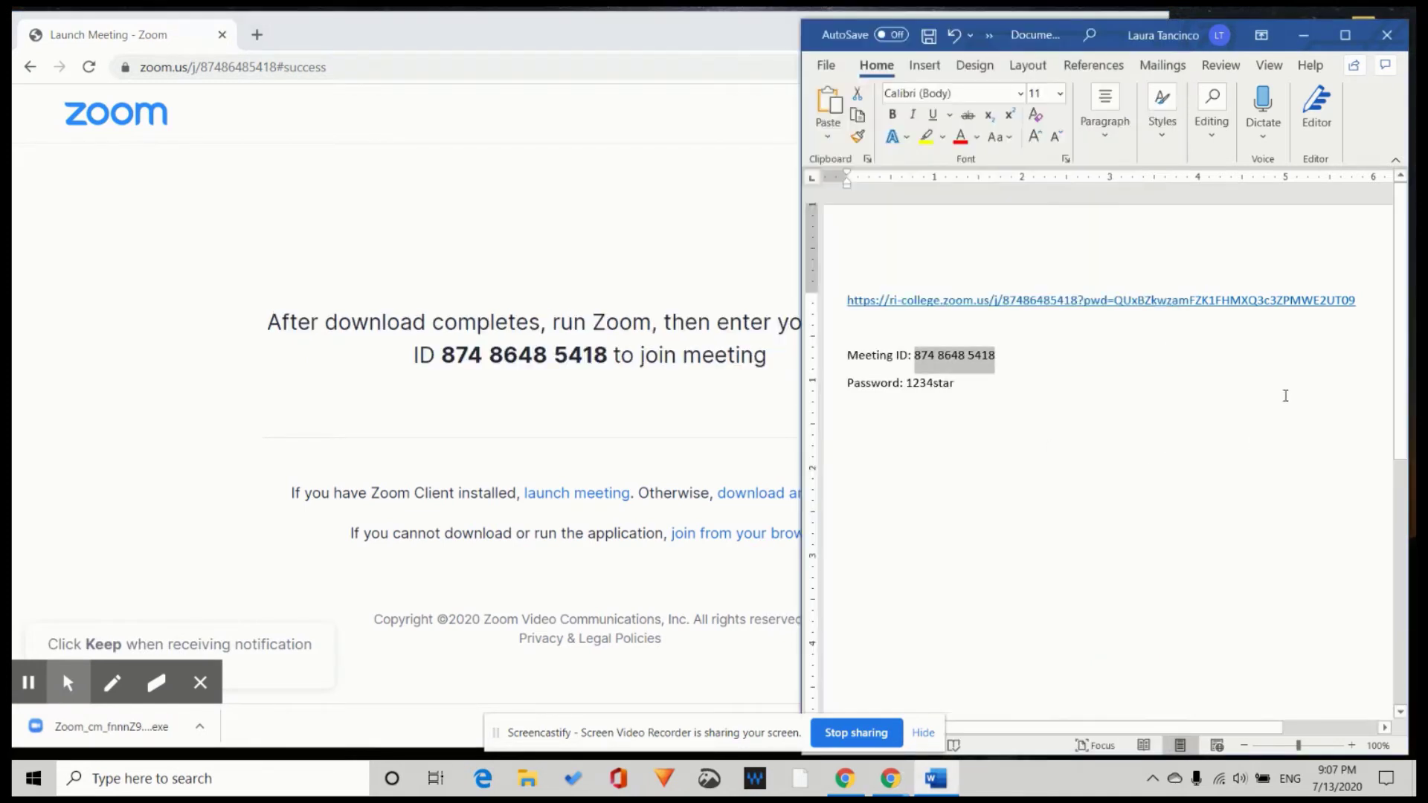
{"action": "left_click", "coordinate": [1359, 301]}
{"action": "left_click", "coordinate": [848, 305], "text": "shift"}
{"action": "key", "text": "ctrl+c"}
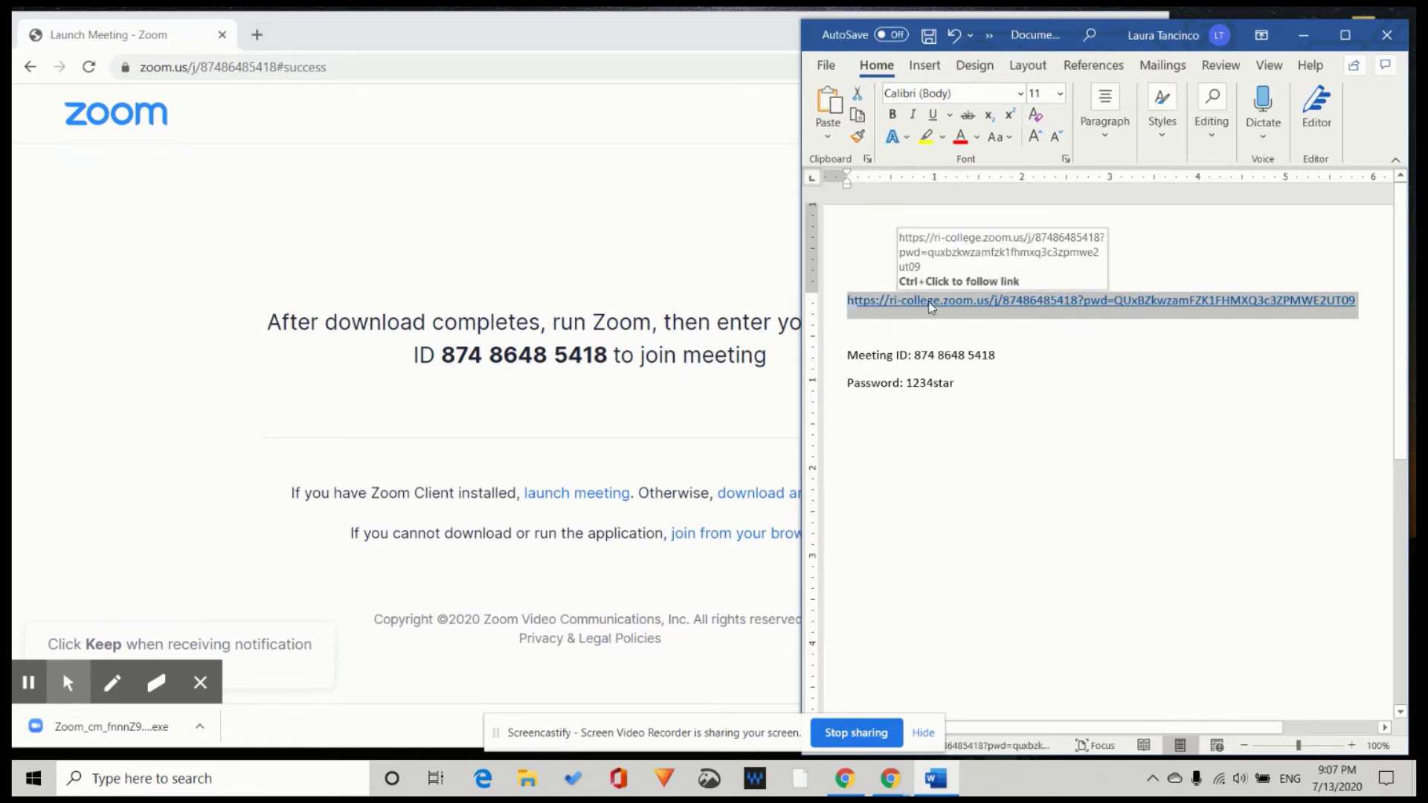
{"action": "left_click", "coordinate": [301, 36]}
{"action": "left_click", "coordinate": [257, 34]}
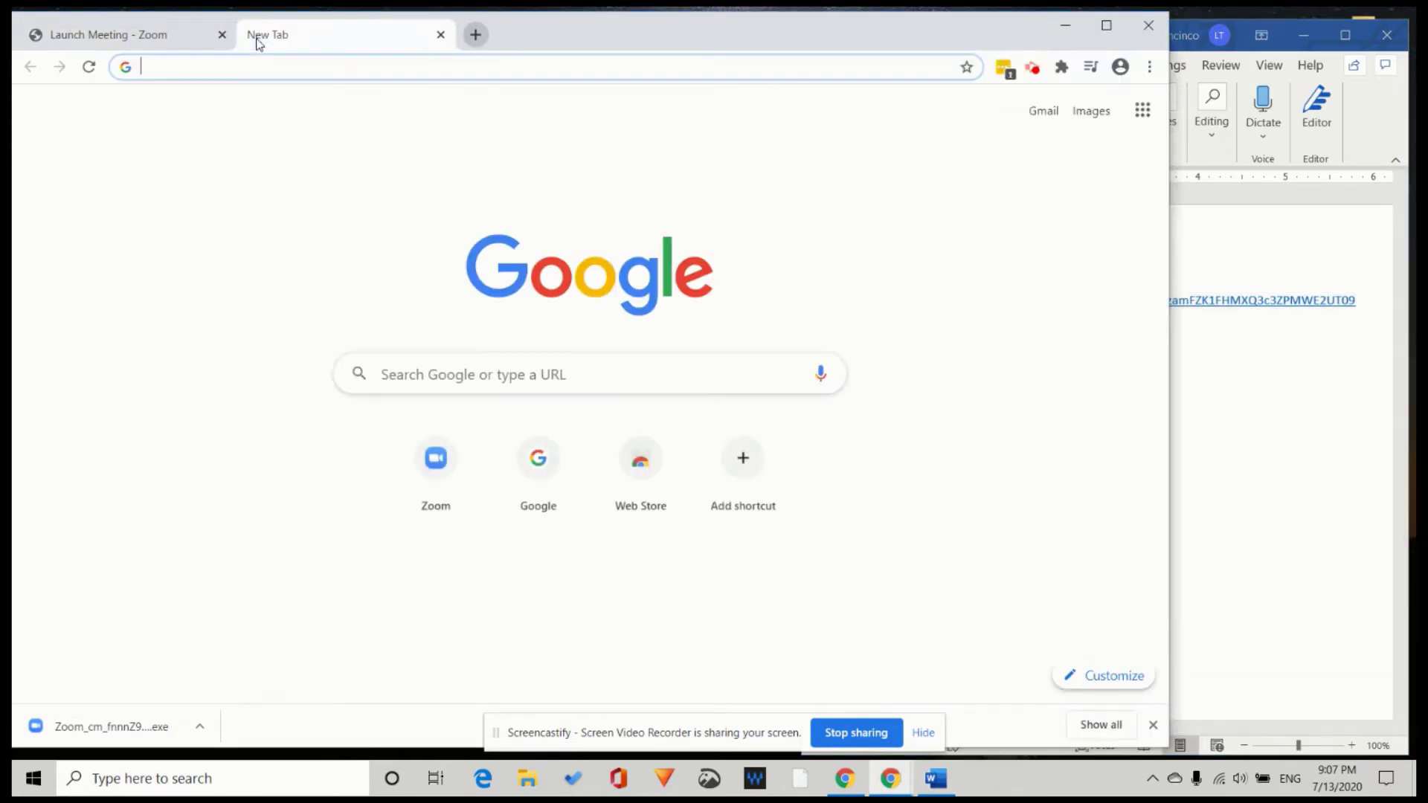
{"action": "key", "text": "ctrl+v"}
{"action": "key", "text": "Return"}
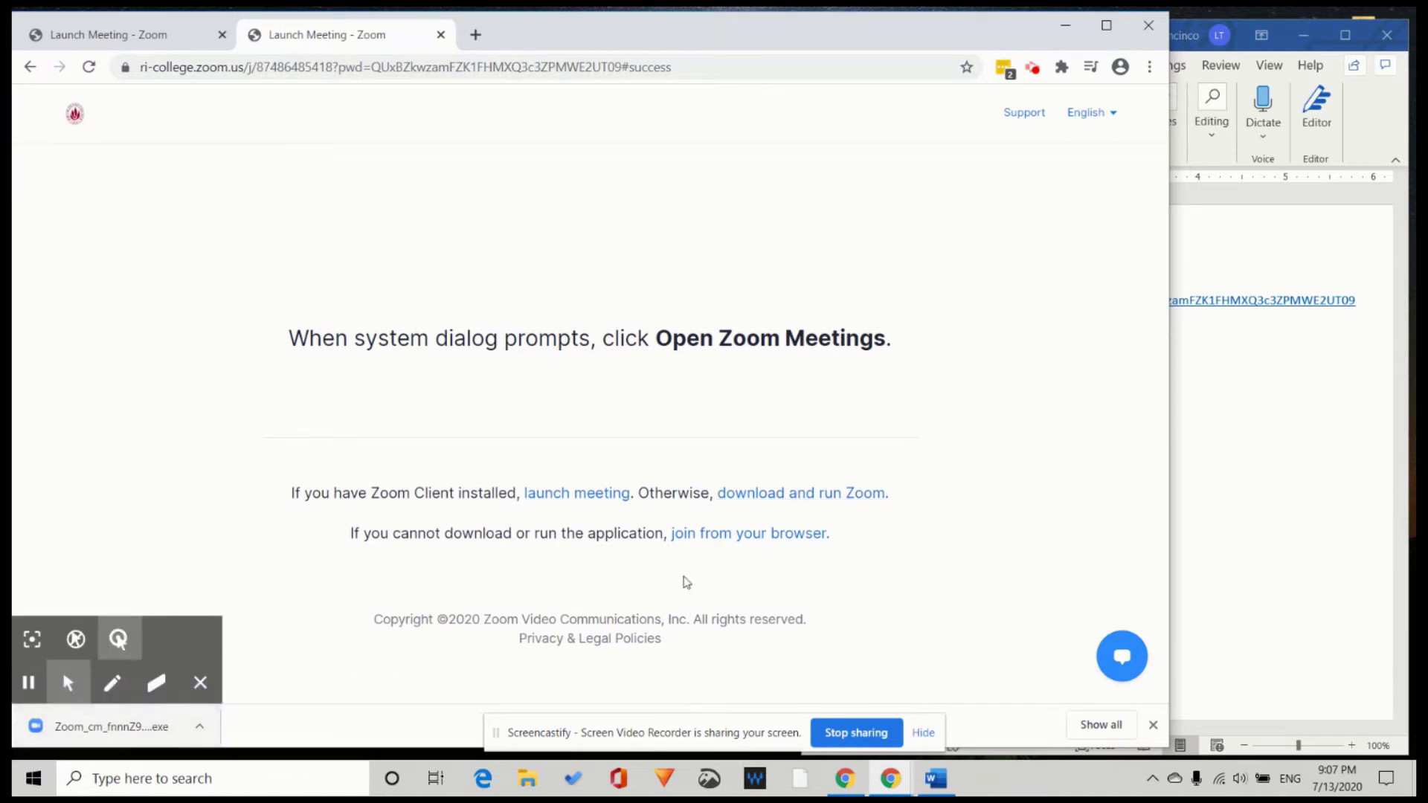
- Download the Zoom installer from the meeting page and open the Downloads folder in File Explorer
{"action": "left_click", "coordinate": [811, 497]}
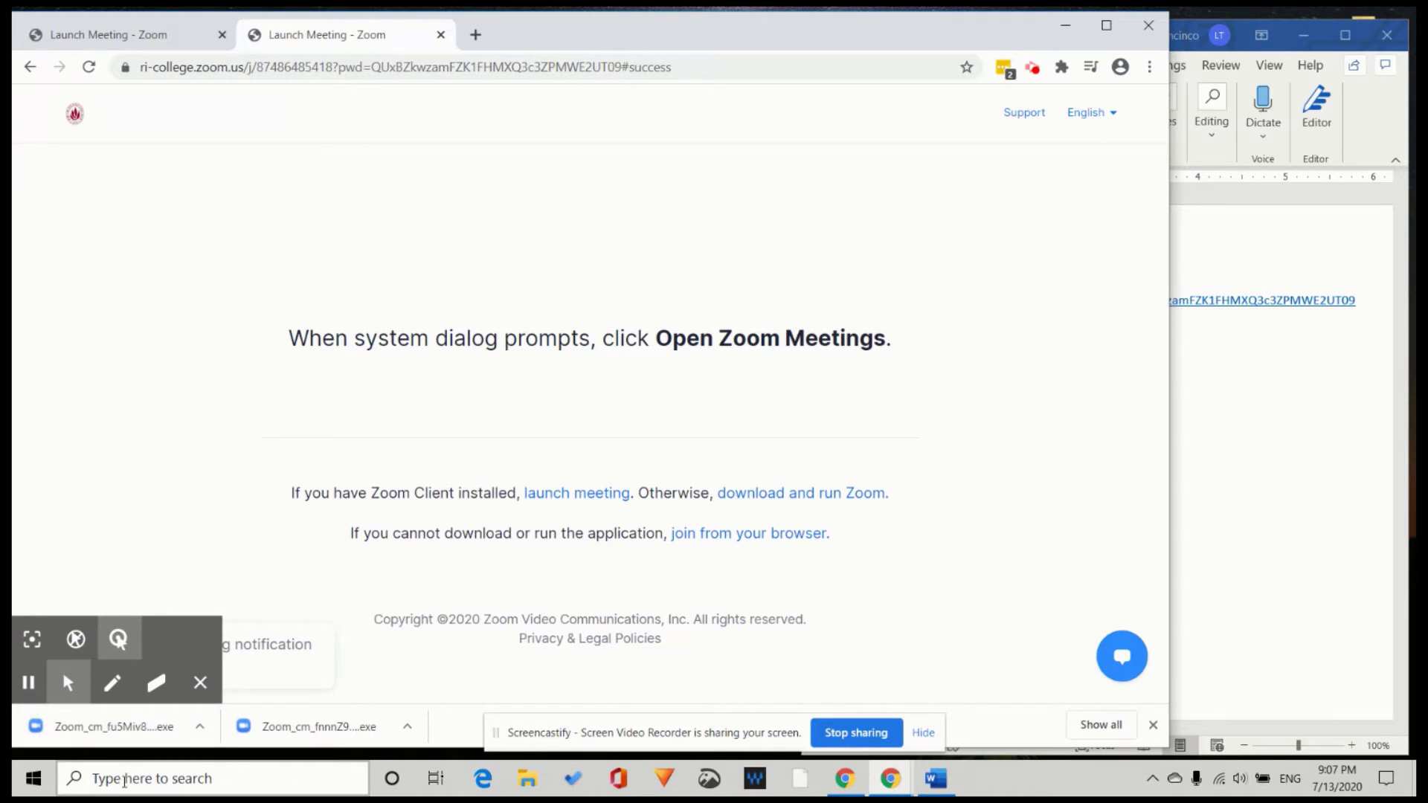
{"action": "left_click", "coordinate": [125, 780]}
{"action": "type", "text": "do"}
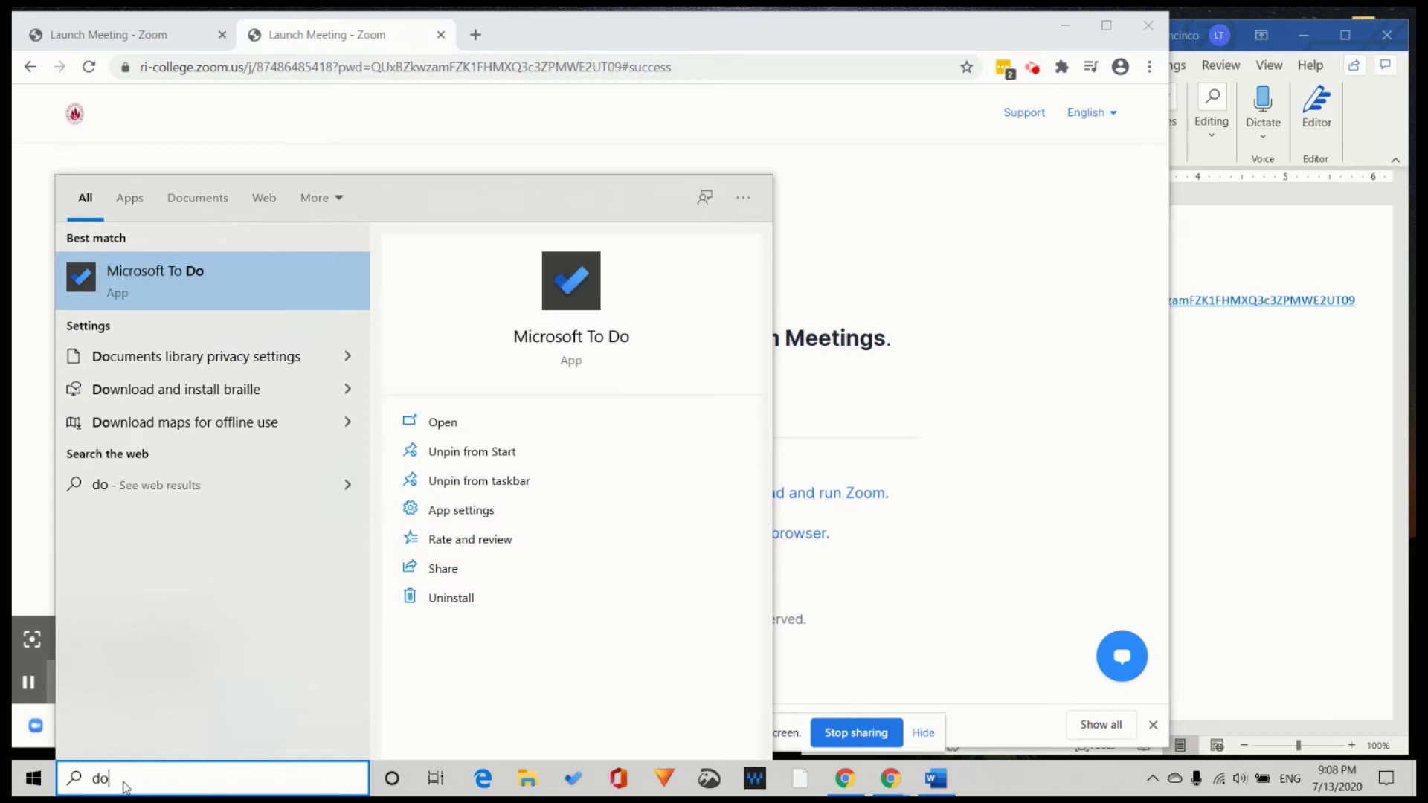
{"action": "left_click", "coordinate": [145, 337]}
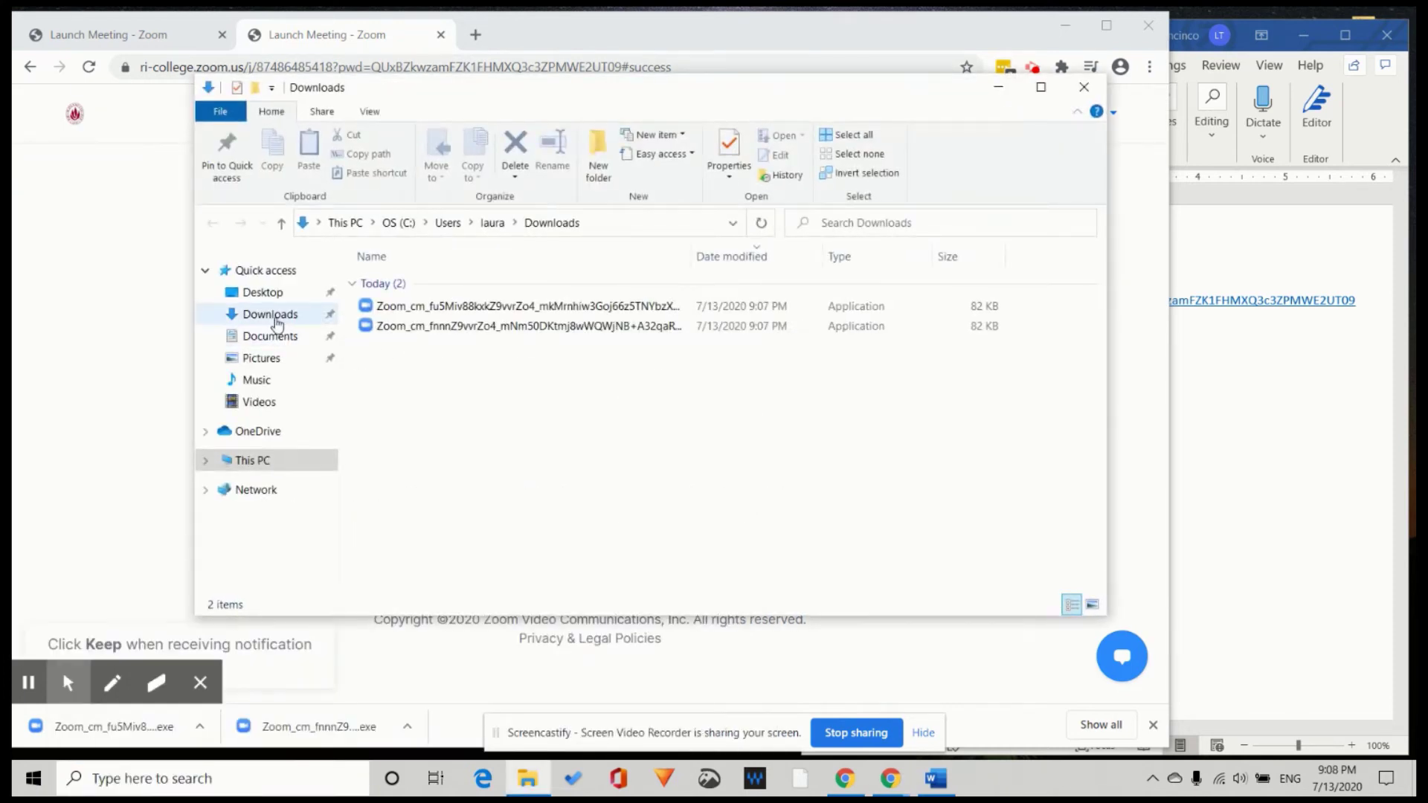
{"action": "left_click", "coordinate": [271, 315]}
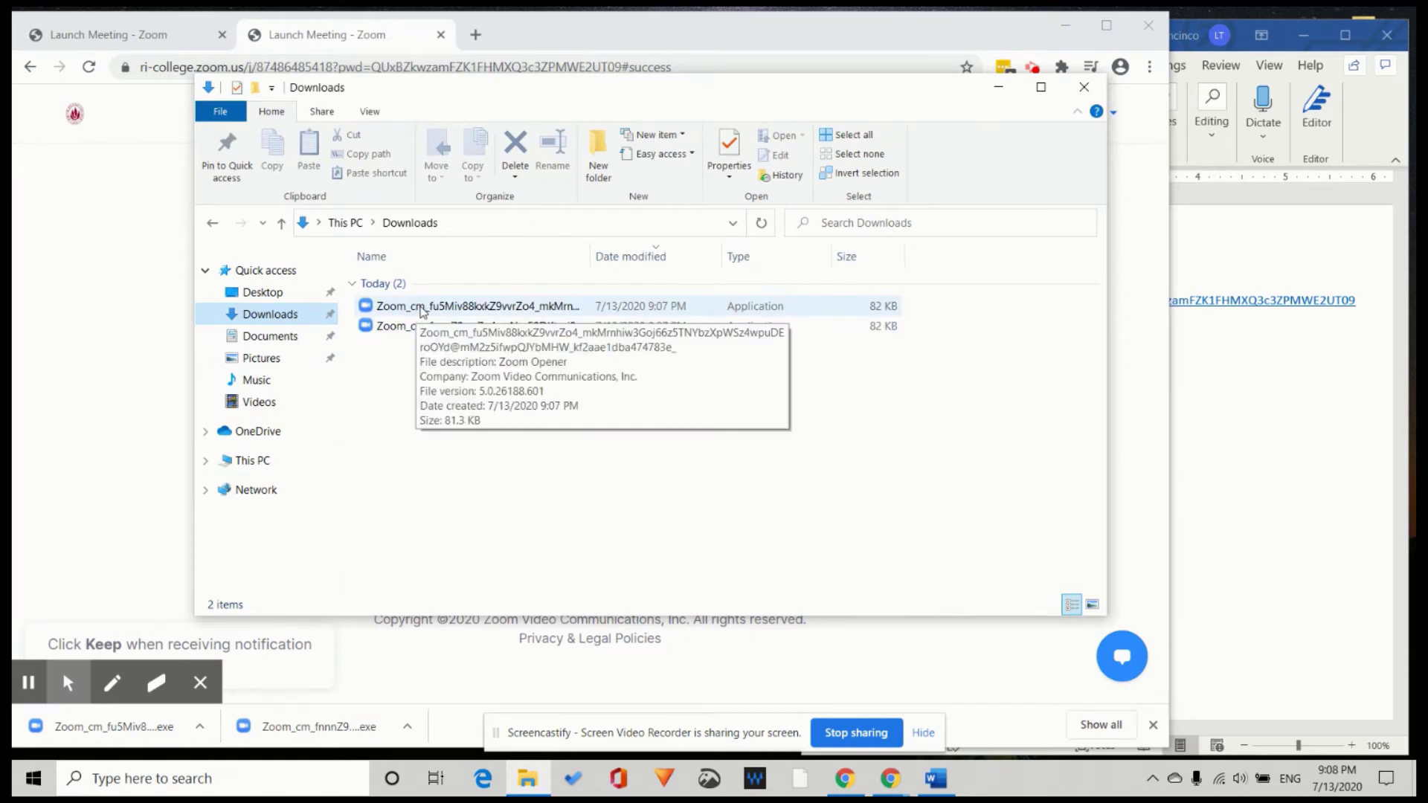
- Run the first Zoom installer in Downloads, choosing to install anyway, and join the meeting with the participant's name
{"action": "double_click", "coordinate": [423, 310]}
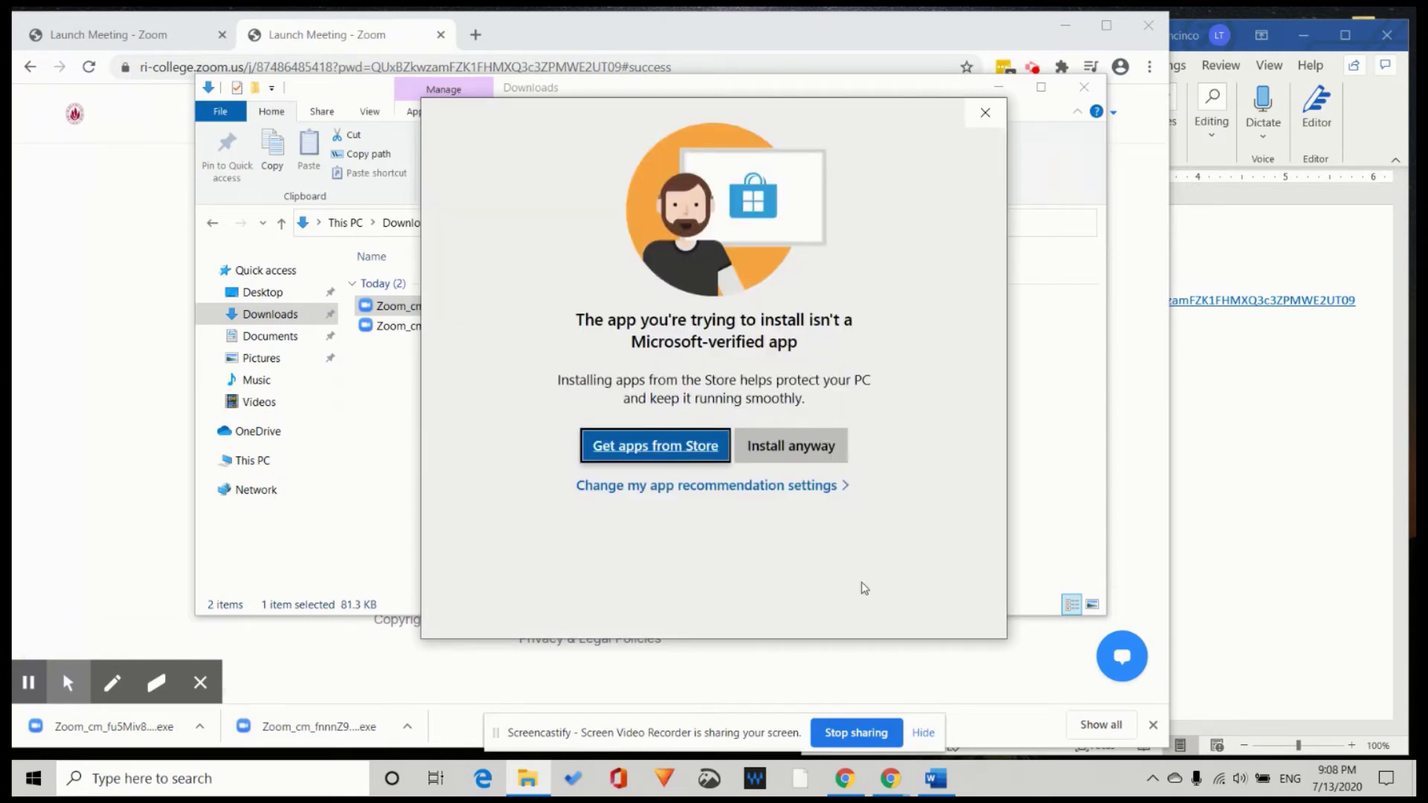
{"action": "left_click", "coordinate": [764, 455]}
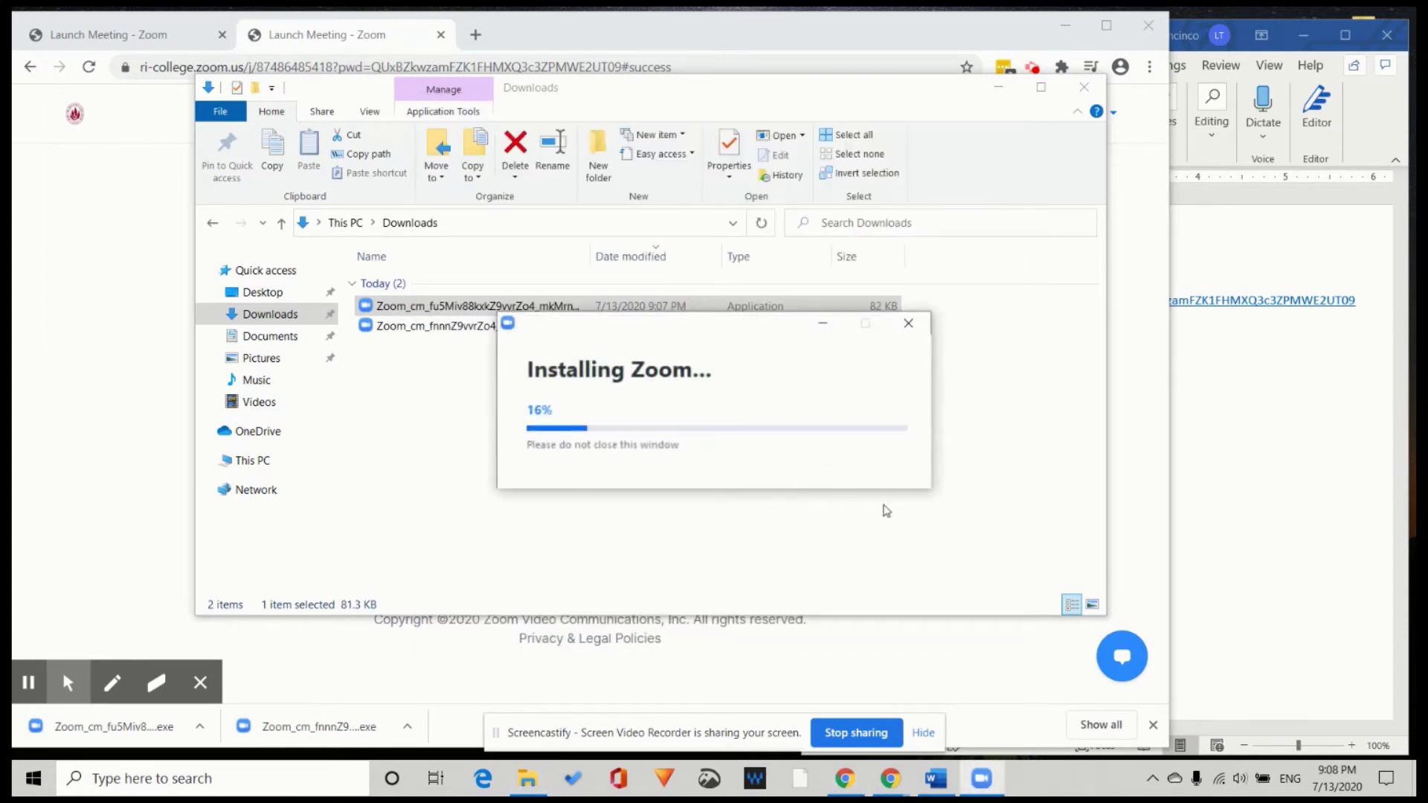
{"action": "left_click", "coordinate": [1084, 87]}
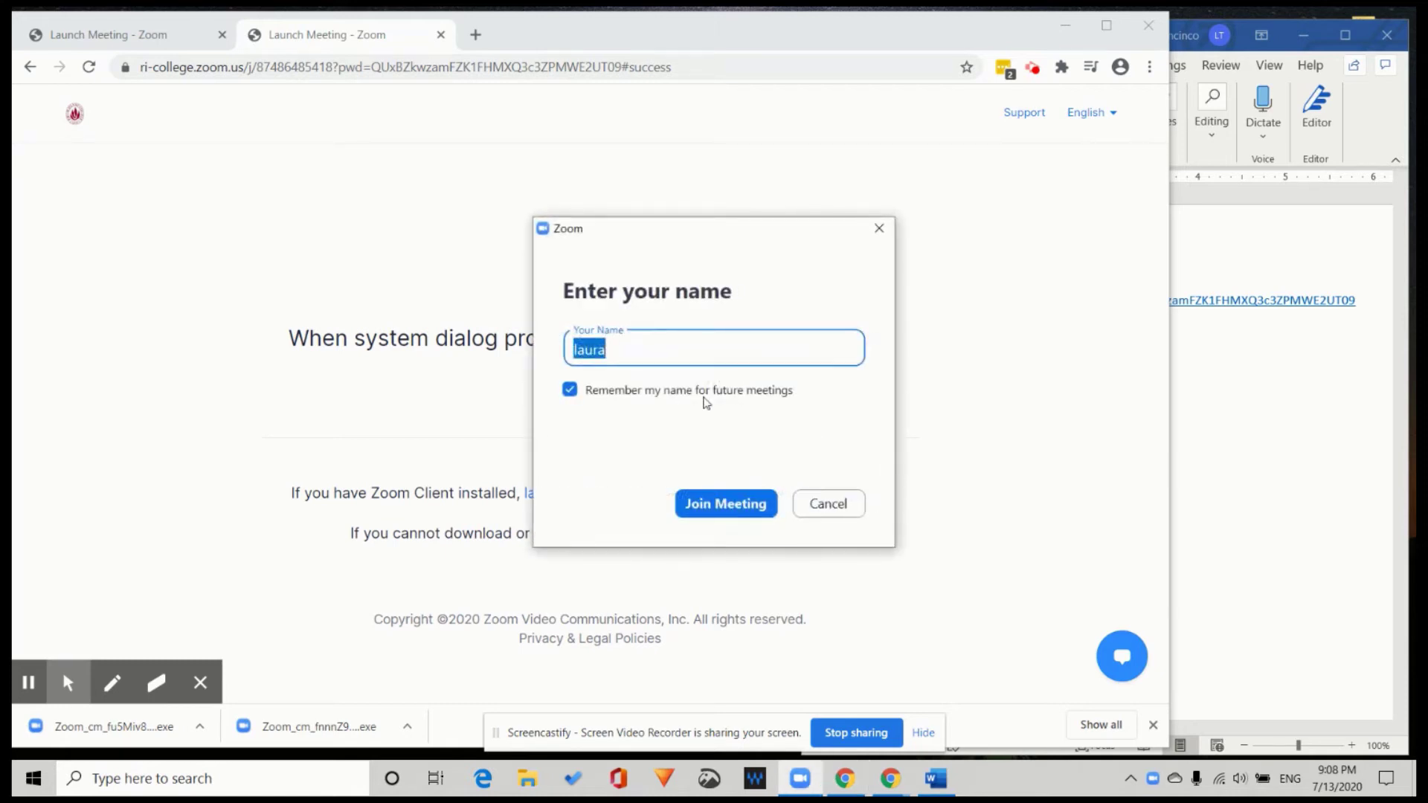
{"action": "type", "text": "Laur"}
{"action": "left_click", "coordinate": [718, 512]}
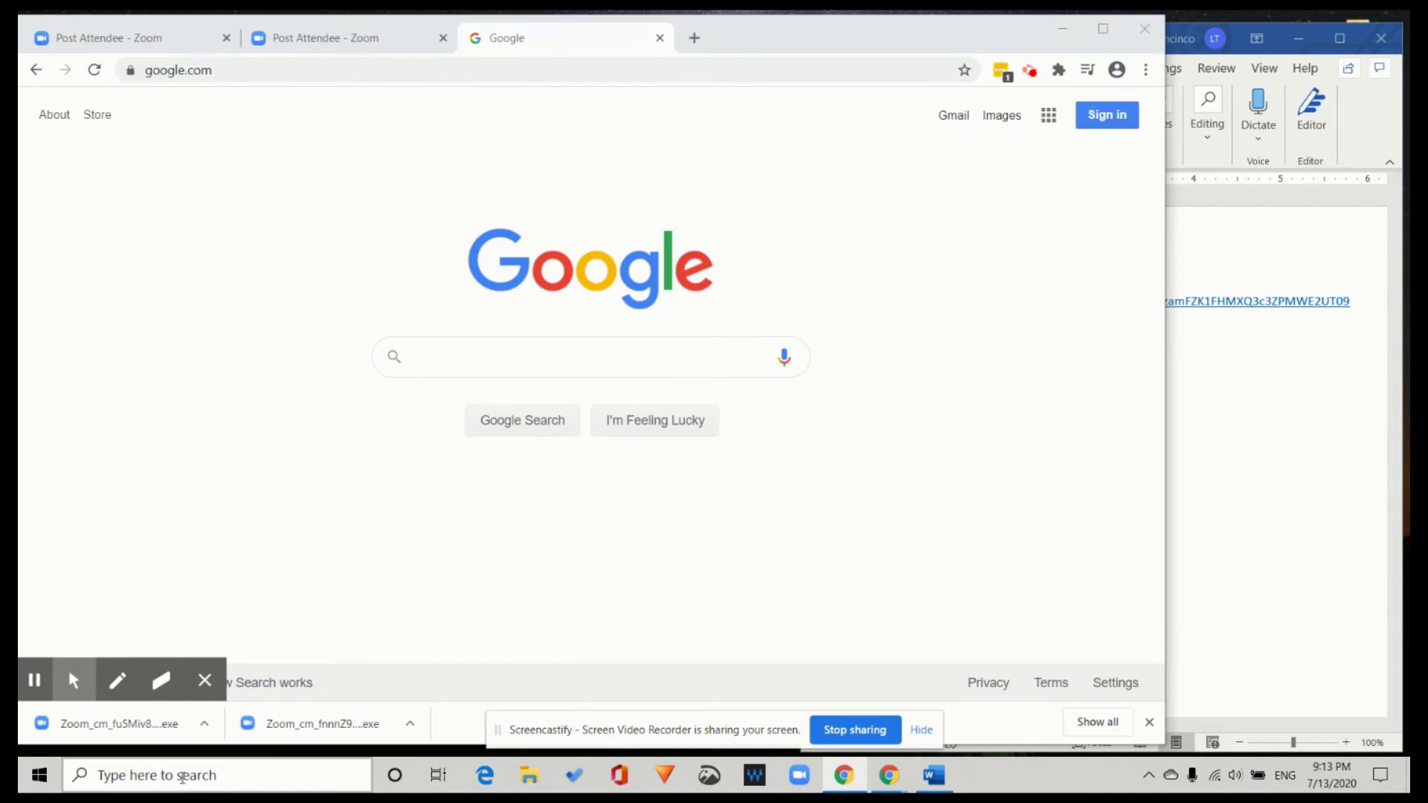
- Start the installed Zoom application through Windows search and open its Join Meeting dialog
{"action": "left_click", "coordinate": [181, 777]}
{"action": "type", "text": "zoo"}
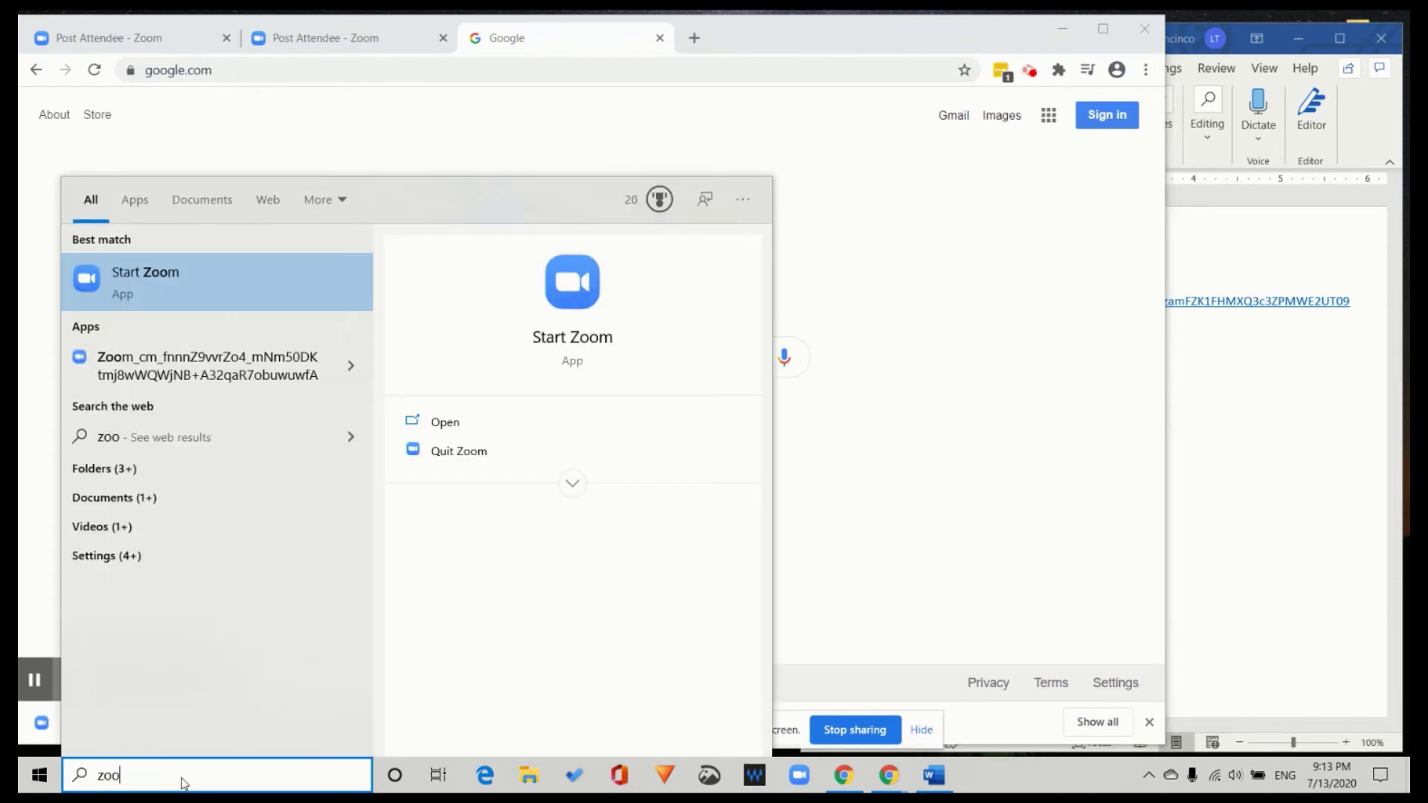
{"action": "left_click", "coordinate": [153, 294]}
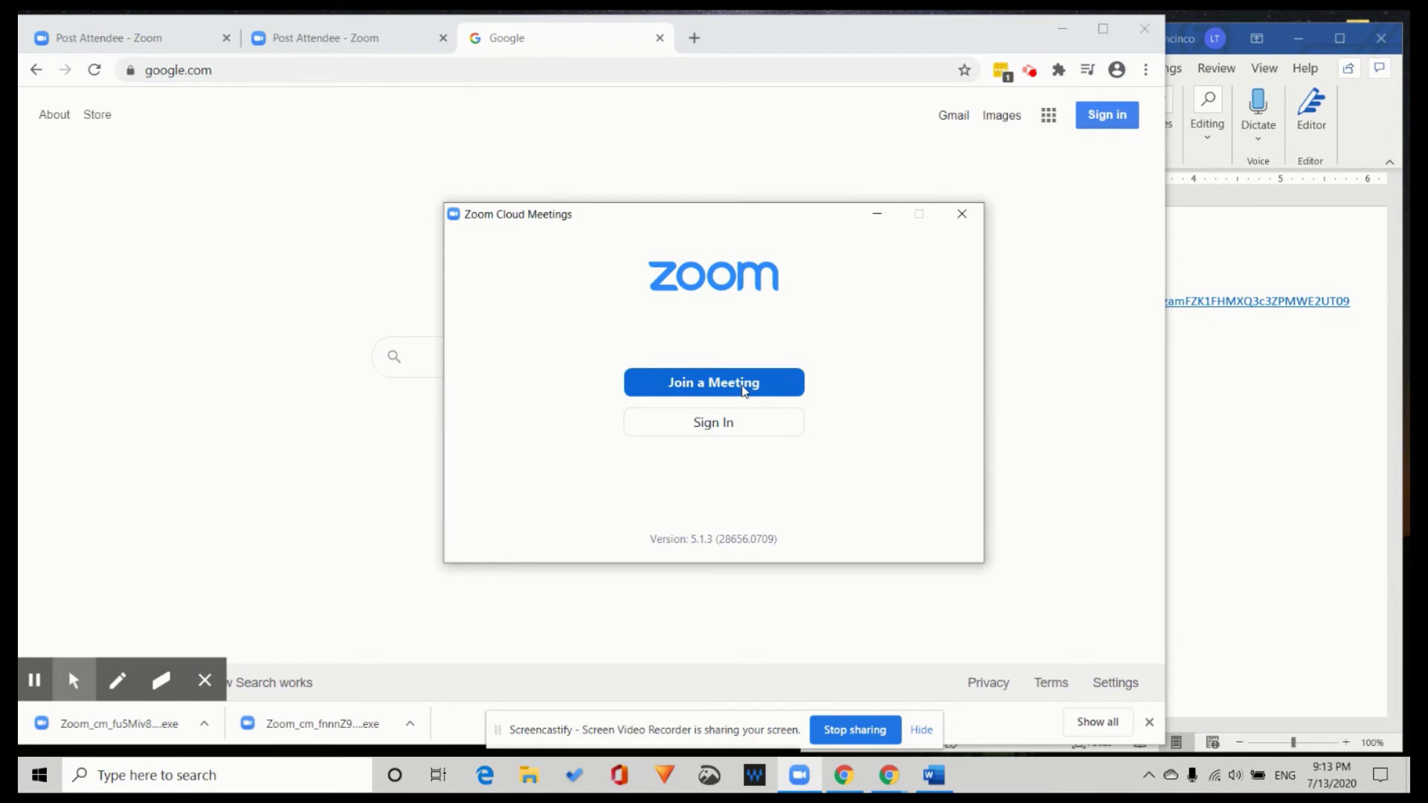
{"action": "left_click", "coordinate": [744, 387]}
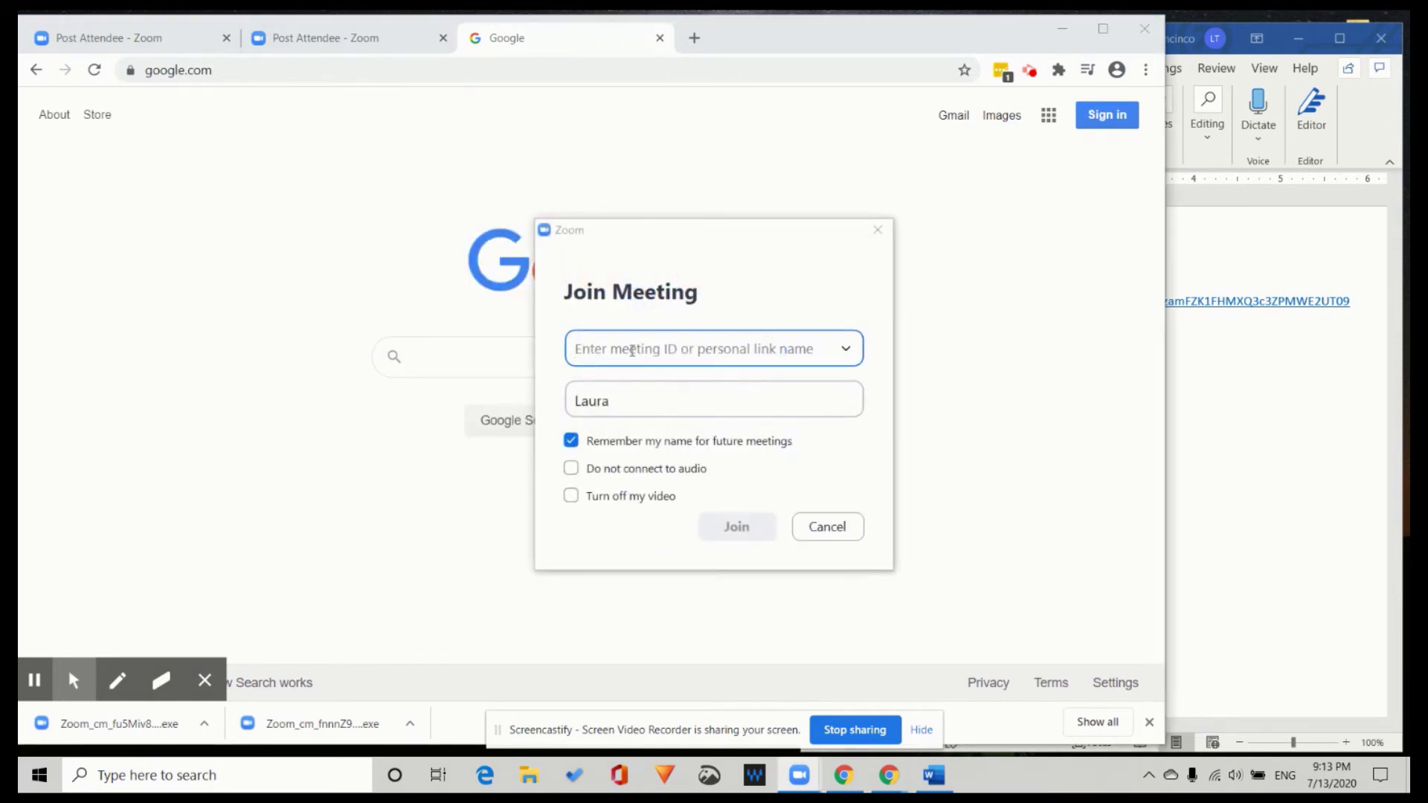
- Copy the meeting ID from the Word document into the Join Meeting dialog and join with the remembered name
{"action": "left_click", "coordinate": [1246, 482]}
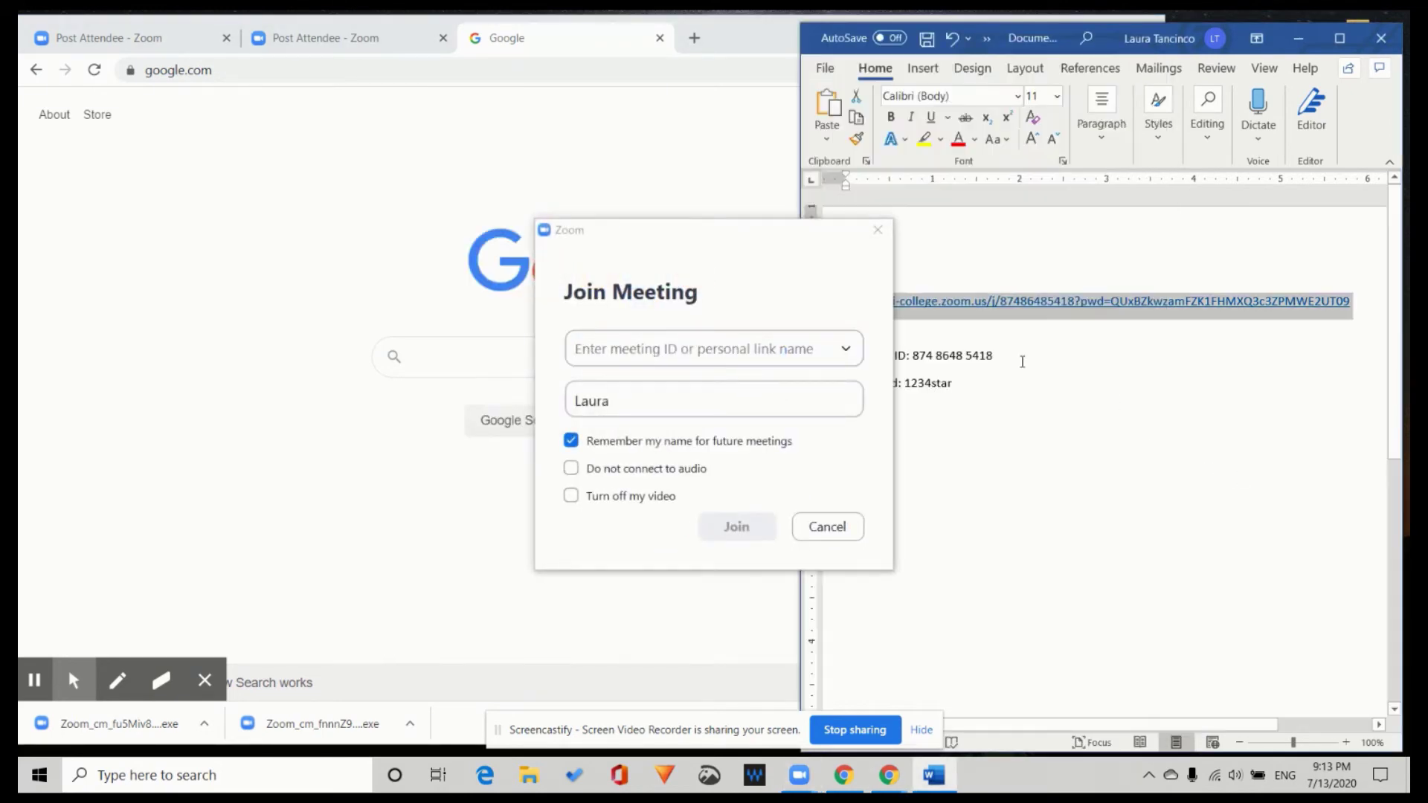
{"action": "left_click_drag", "start_coordinate": [996, 354], "coordinate": [914, 357]}
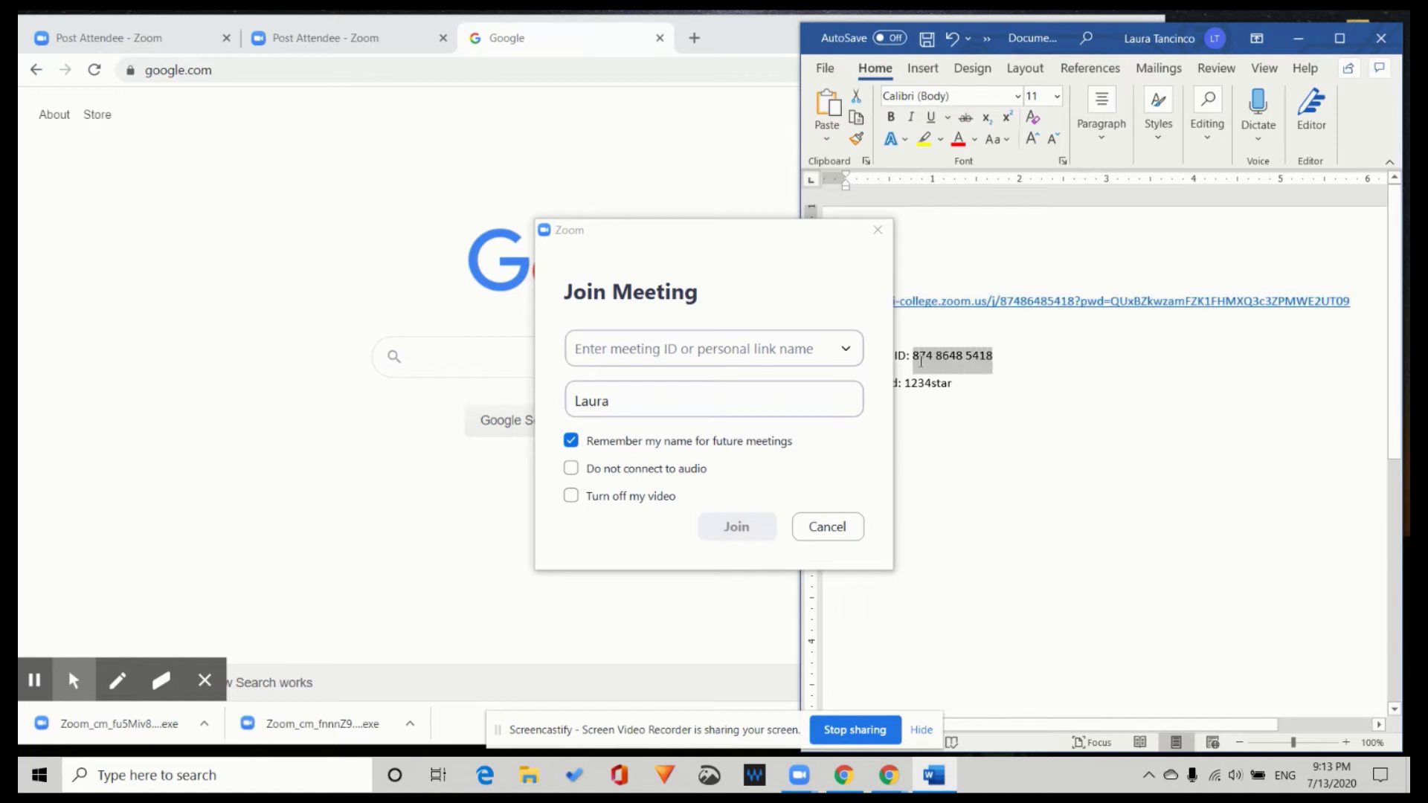
{"action": "key", "text": "ctrl+c"}
{"action": "left_click", "coordinate": [644, 349]}
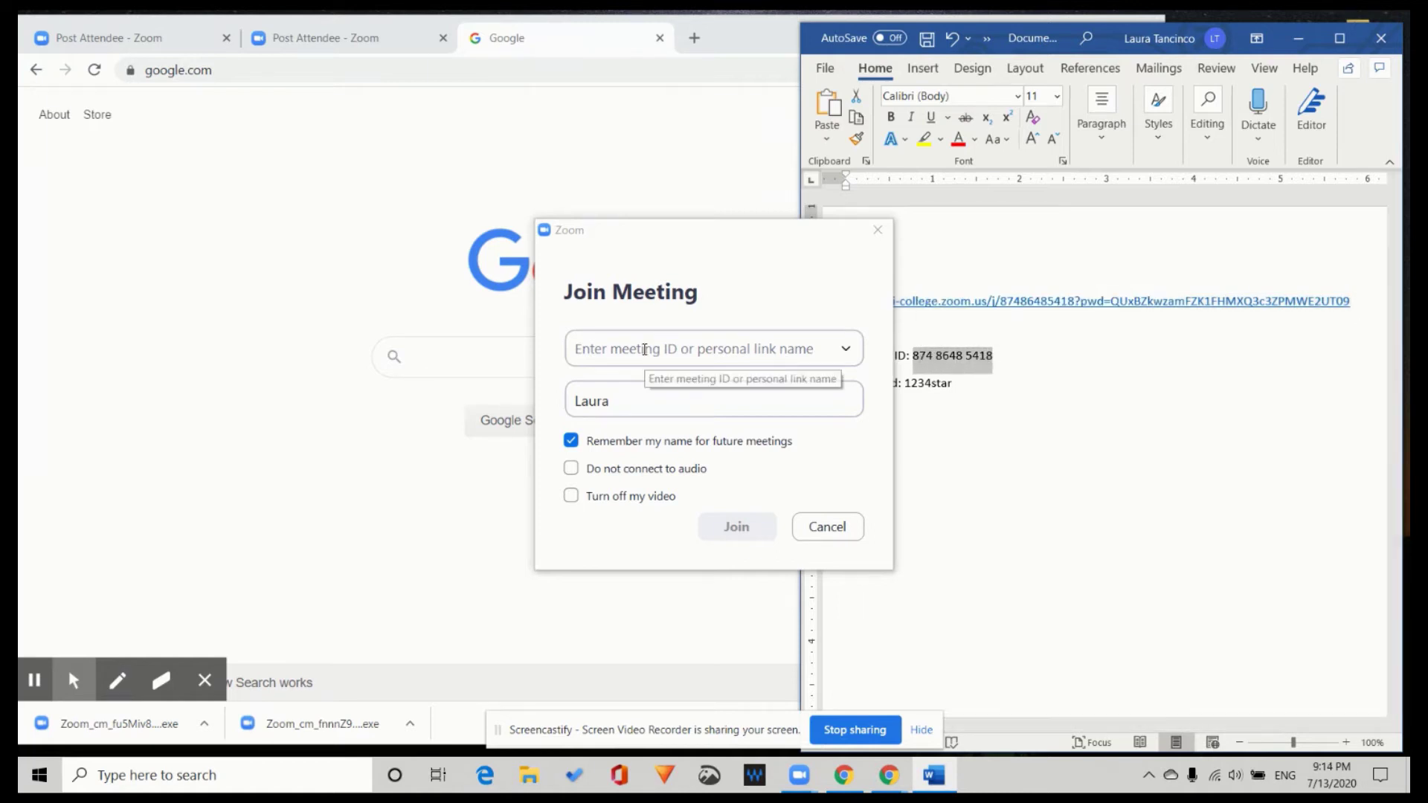
{"action": "key", "text": "ctrl+v"}
{"action": "double_click", "coordinate": [598, 402]}
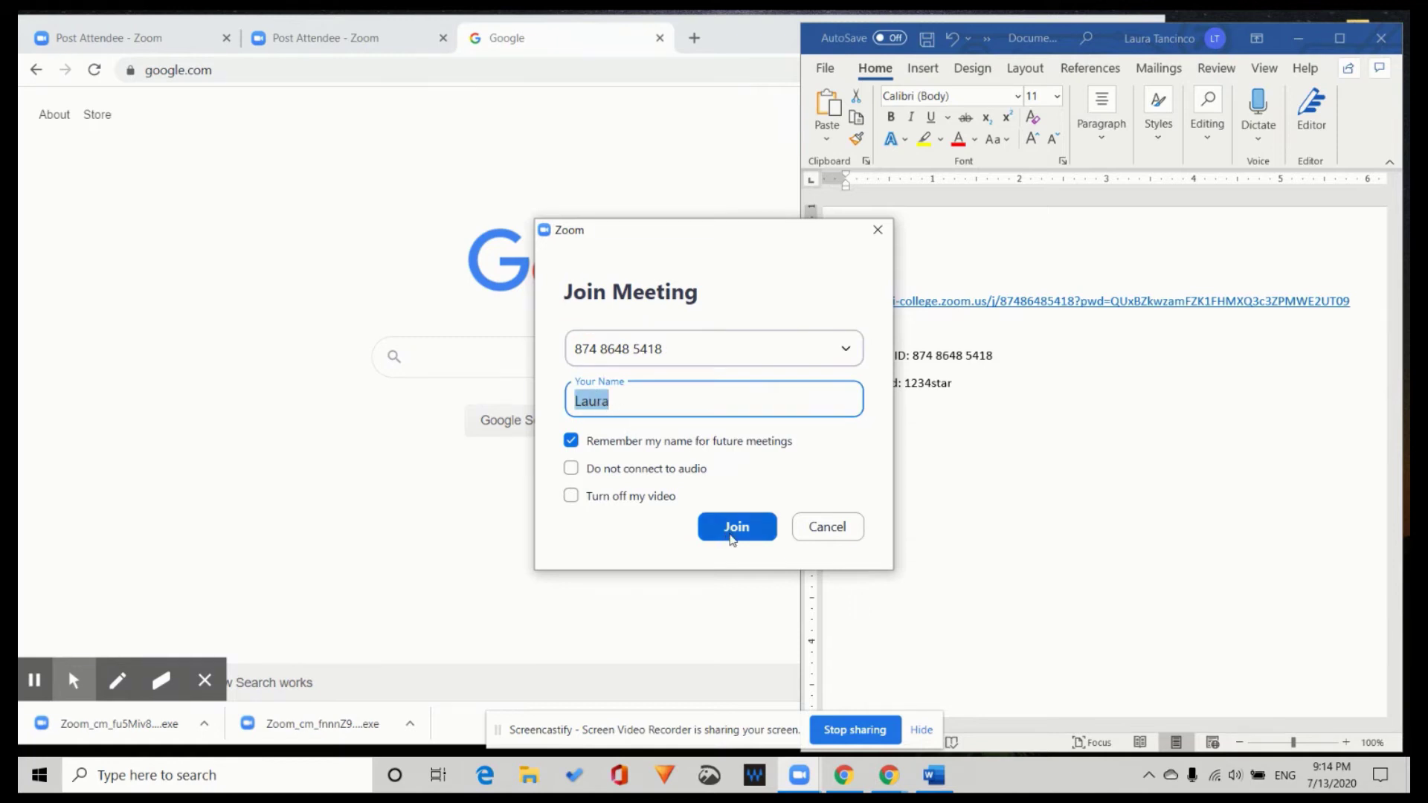
{"action": "left_click", "coordinate": [731, 534]}
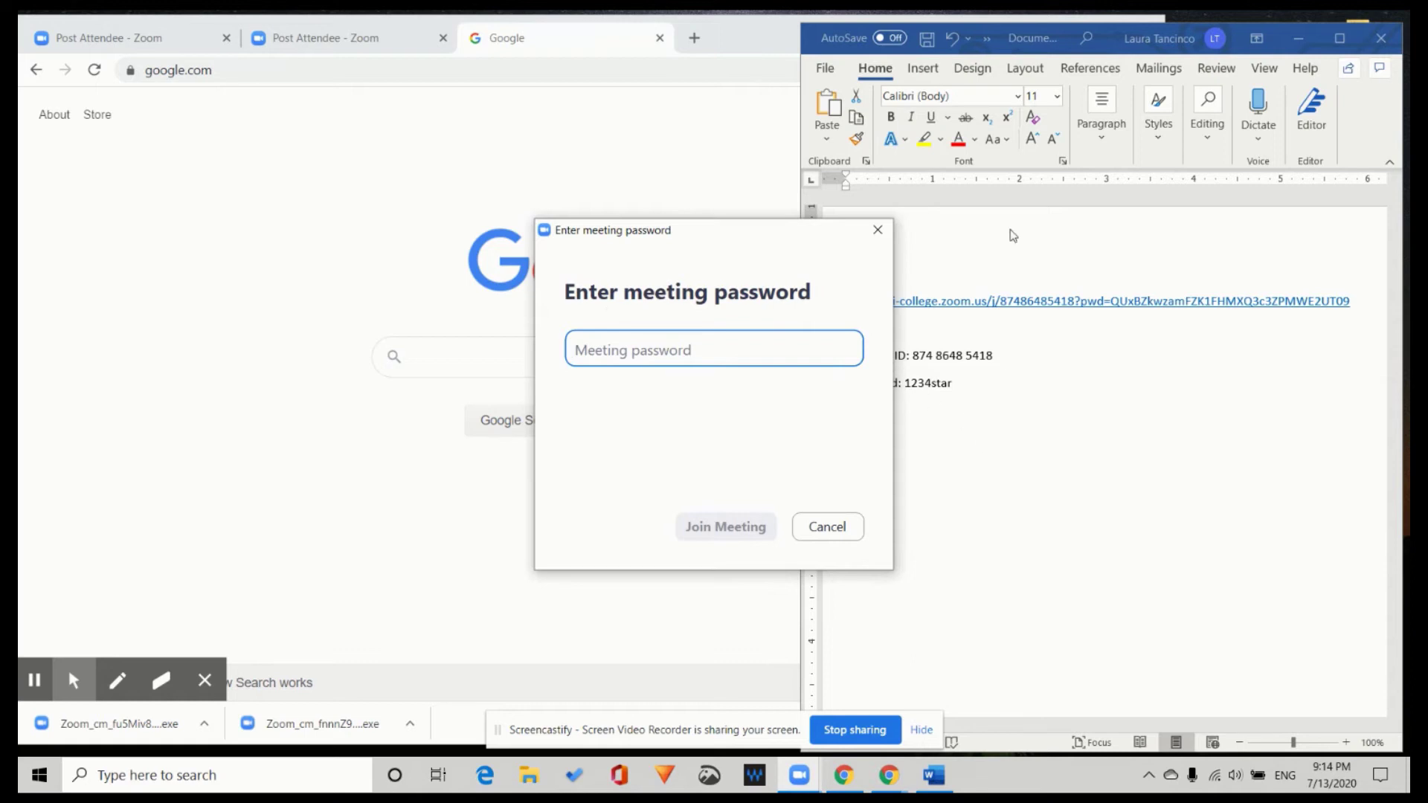
- Copy the meeting password from the Word document into the meeting password field and join the meeting
{"action": "left_click", "coordinate": [968, 388]}
{"action": "left_click_drag", "start_coordinate": [969, 389], "coordinate": [909, 389]}
{"action": "key", "text": "ctrl+c"}
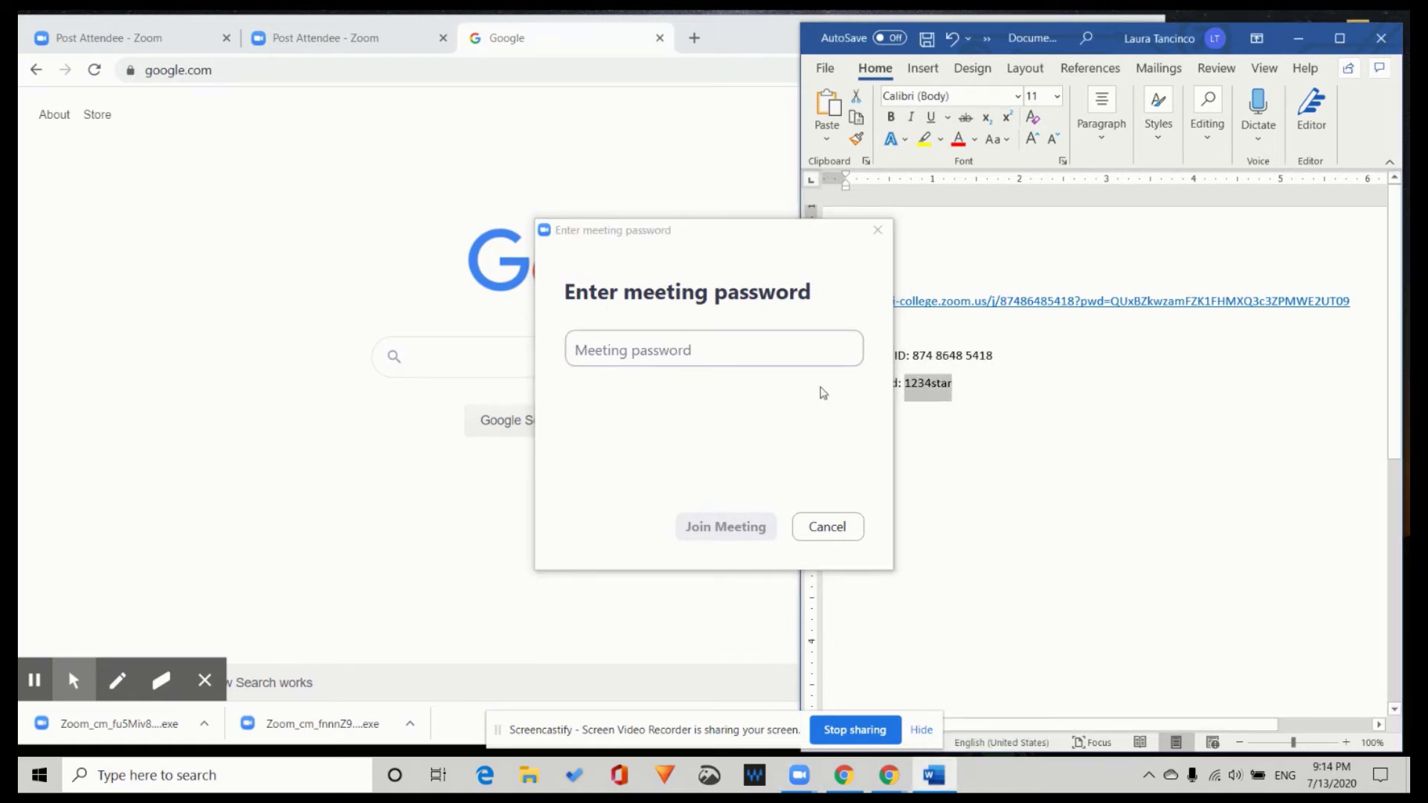
{"action": "left_click", "coordinate": [691, 355]}
{"action": "key", "text": "ctrl+v"}
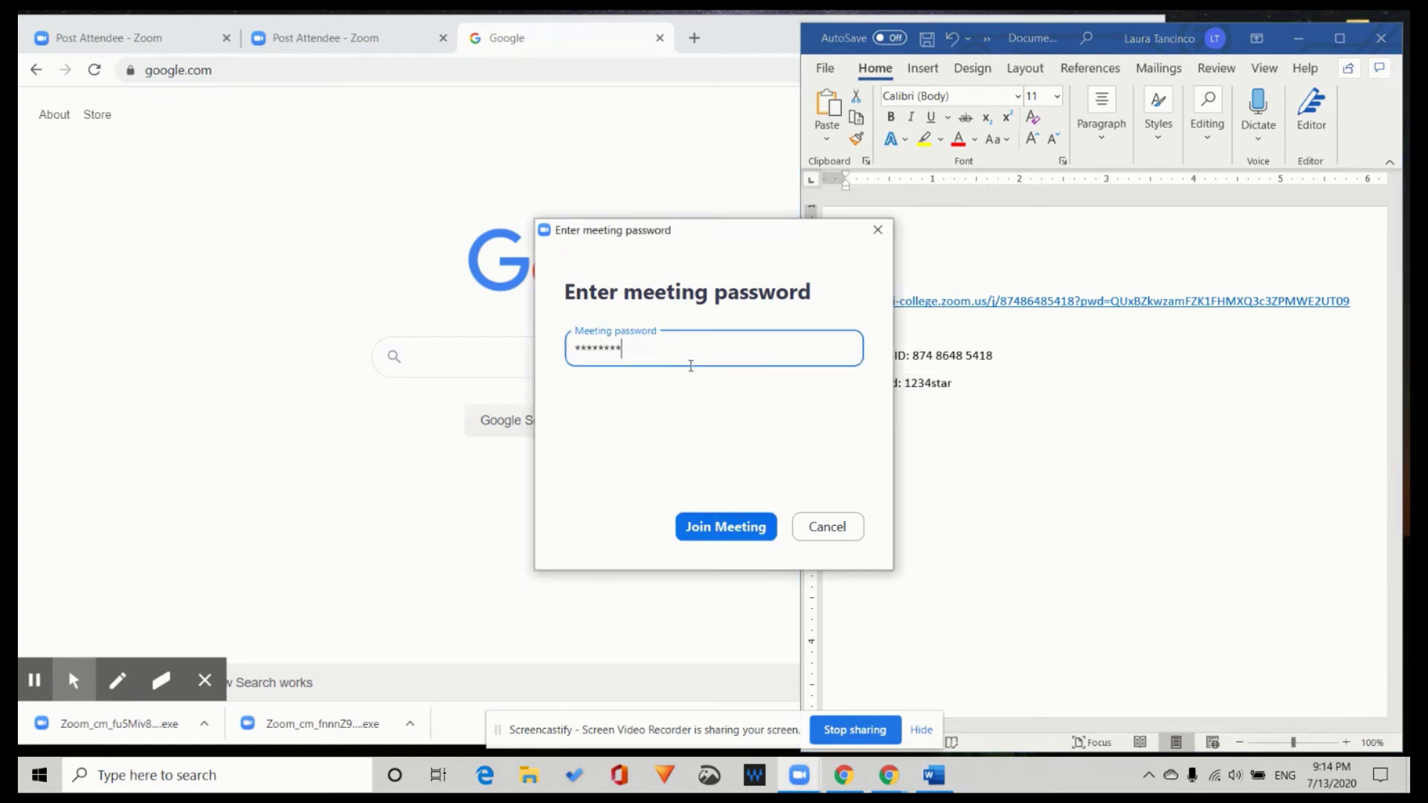
{"action": "left_click", "coordinate": [727, 528]}
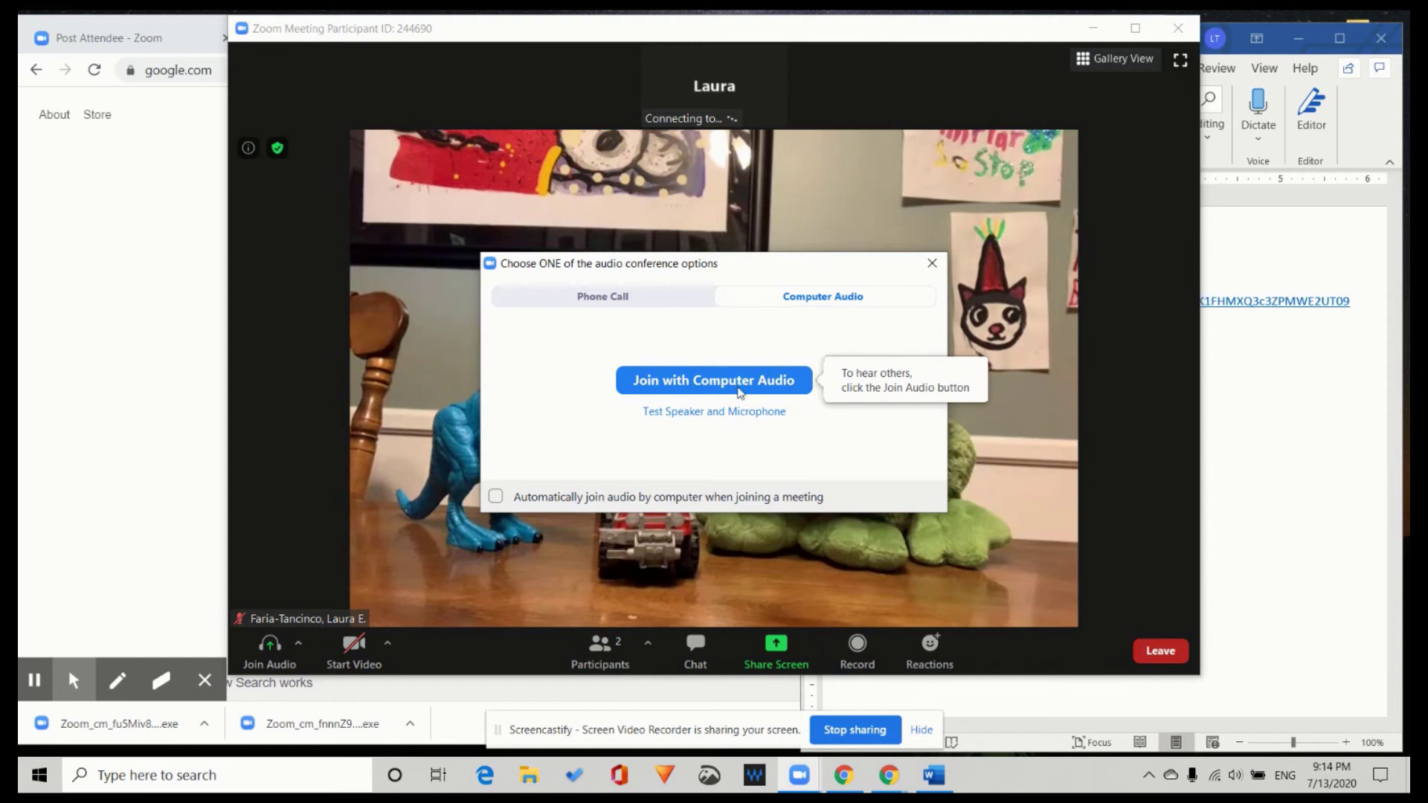
- Join the meeting with computer audio and start the participant's video
{"action": "left_click", "coordinate": [764, 384]}
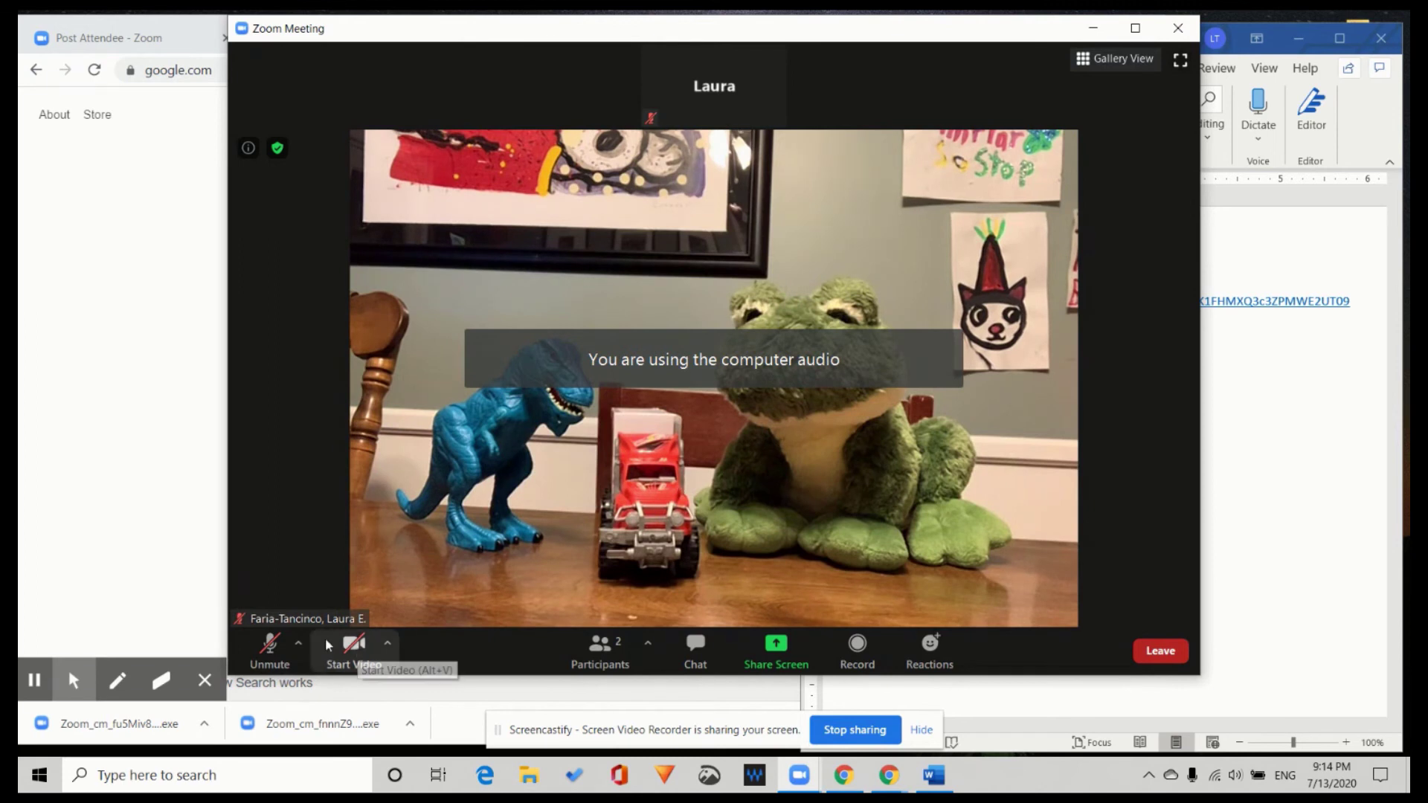
{"action": "left_click", "coordinate": [353, 647]}
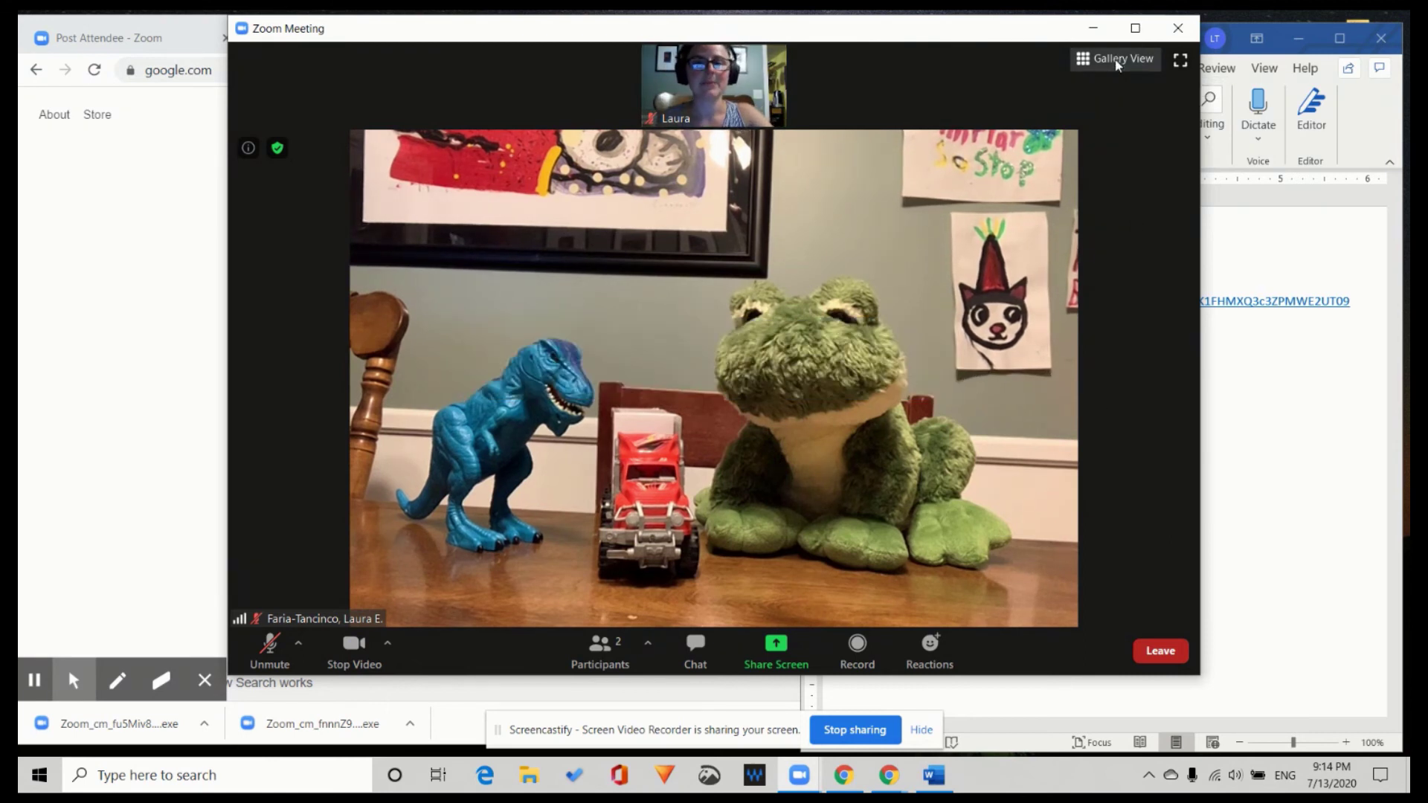
- Switch the meeting layout to Gallery View
{"action": "left_click", "coordinate": [1117, 60]}
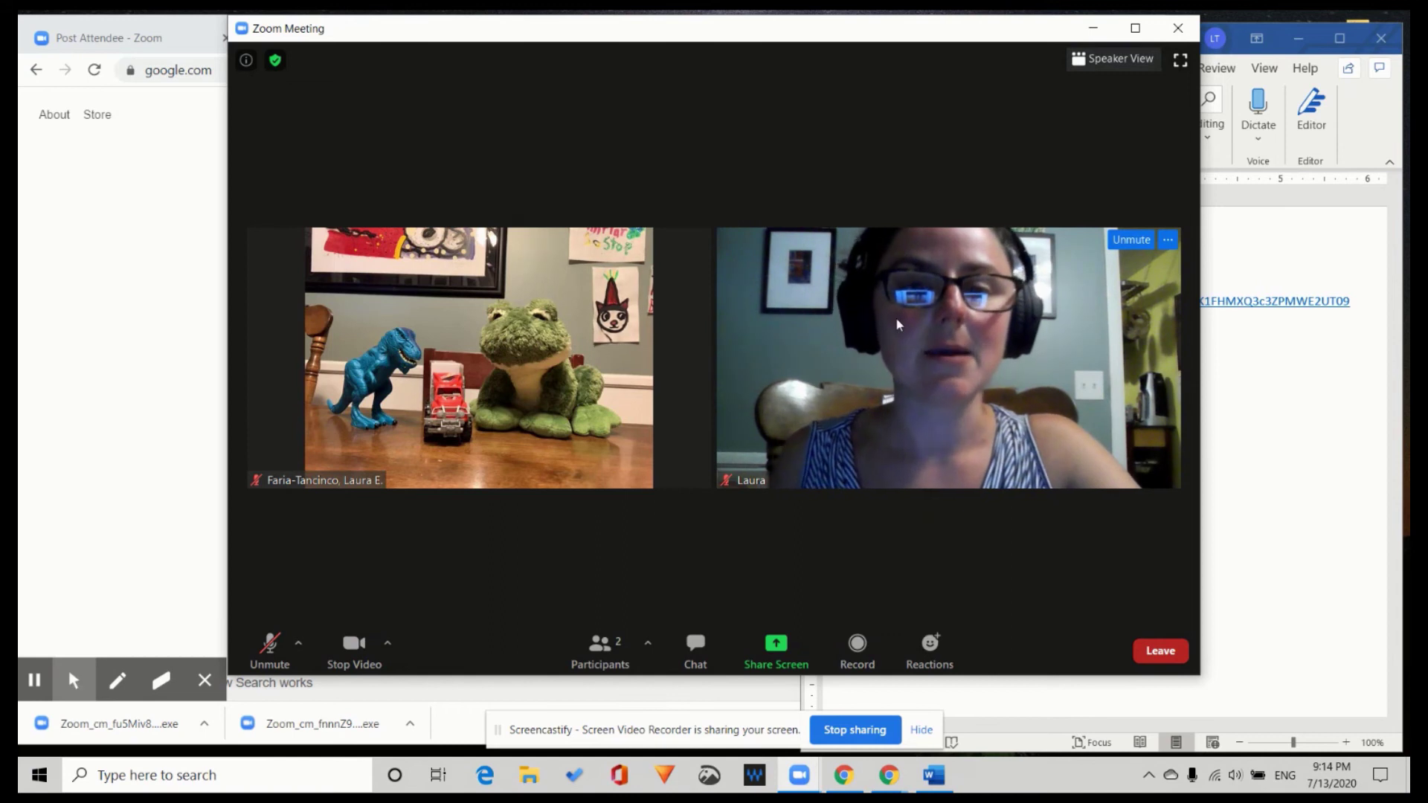
{"action": "mouse_move", "coordinate": [490, 291]}
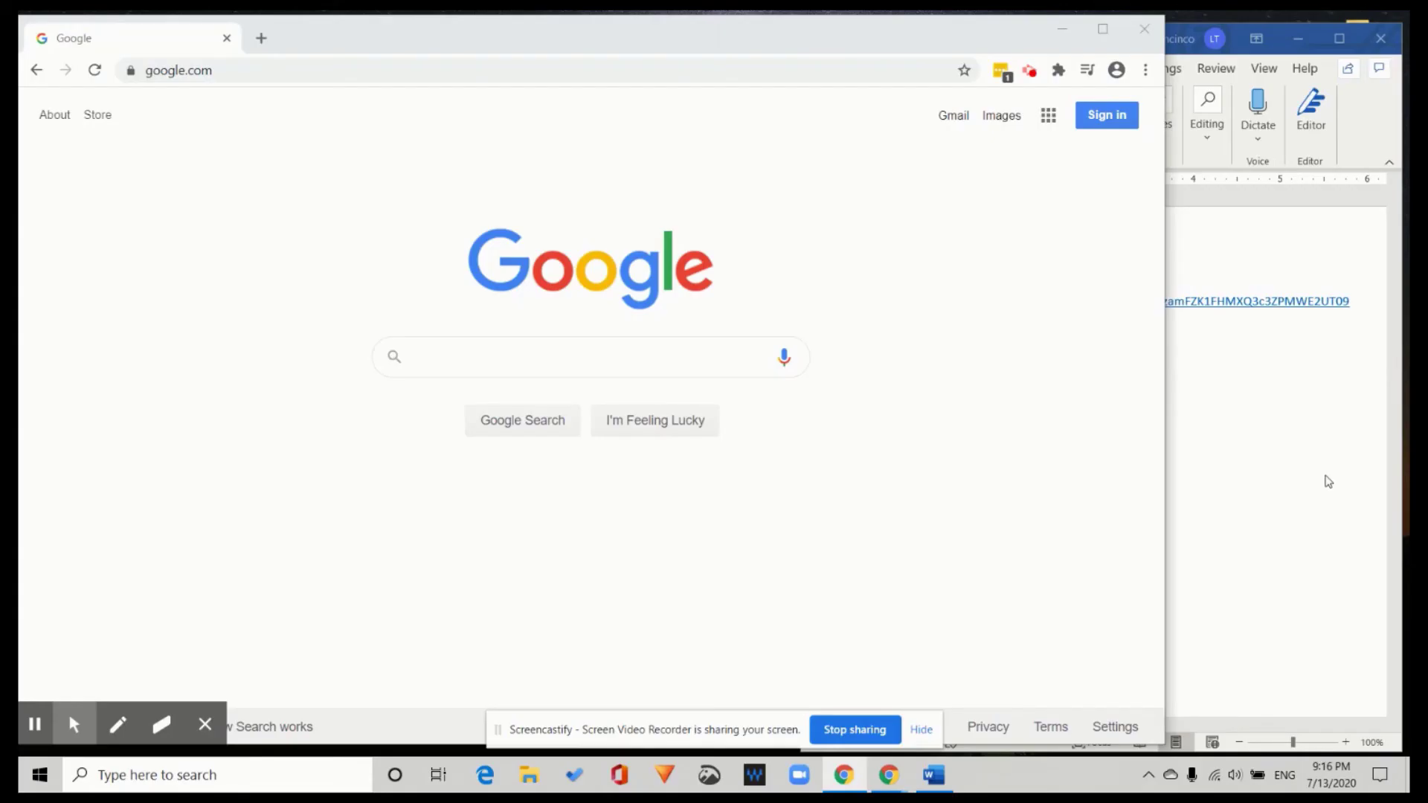
- Switch to the Word document and copy the full Zoom meeting invitation link above the meeting ID
{"action": "left_click", "coordinate": [1328, 481]}
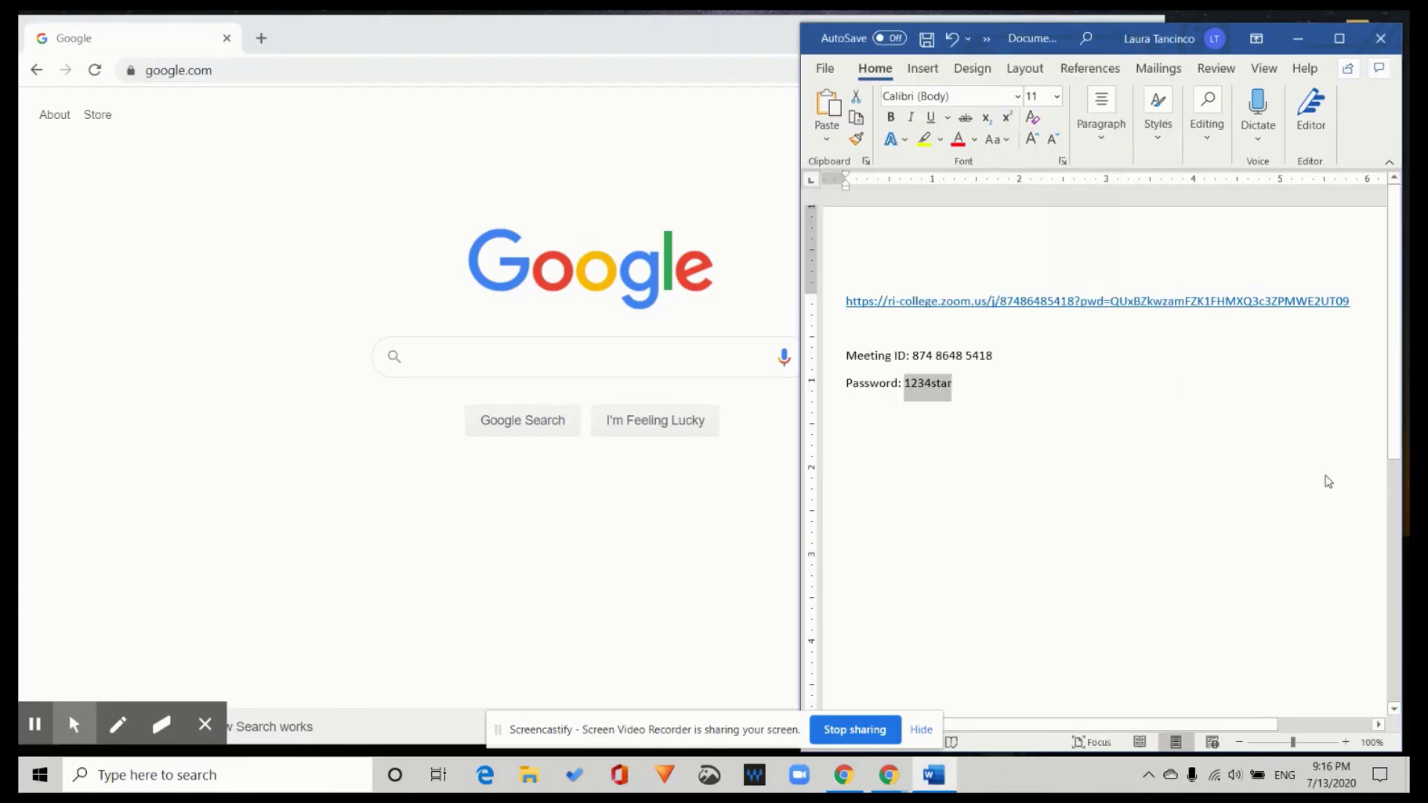
{"action": "left_click", "coordinate": [1365, 301]}
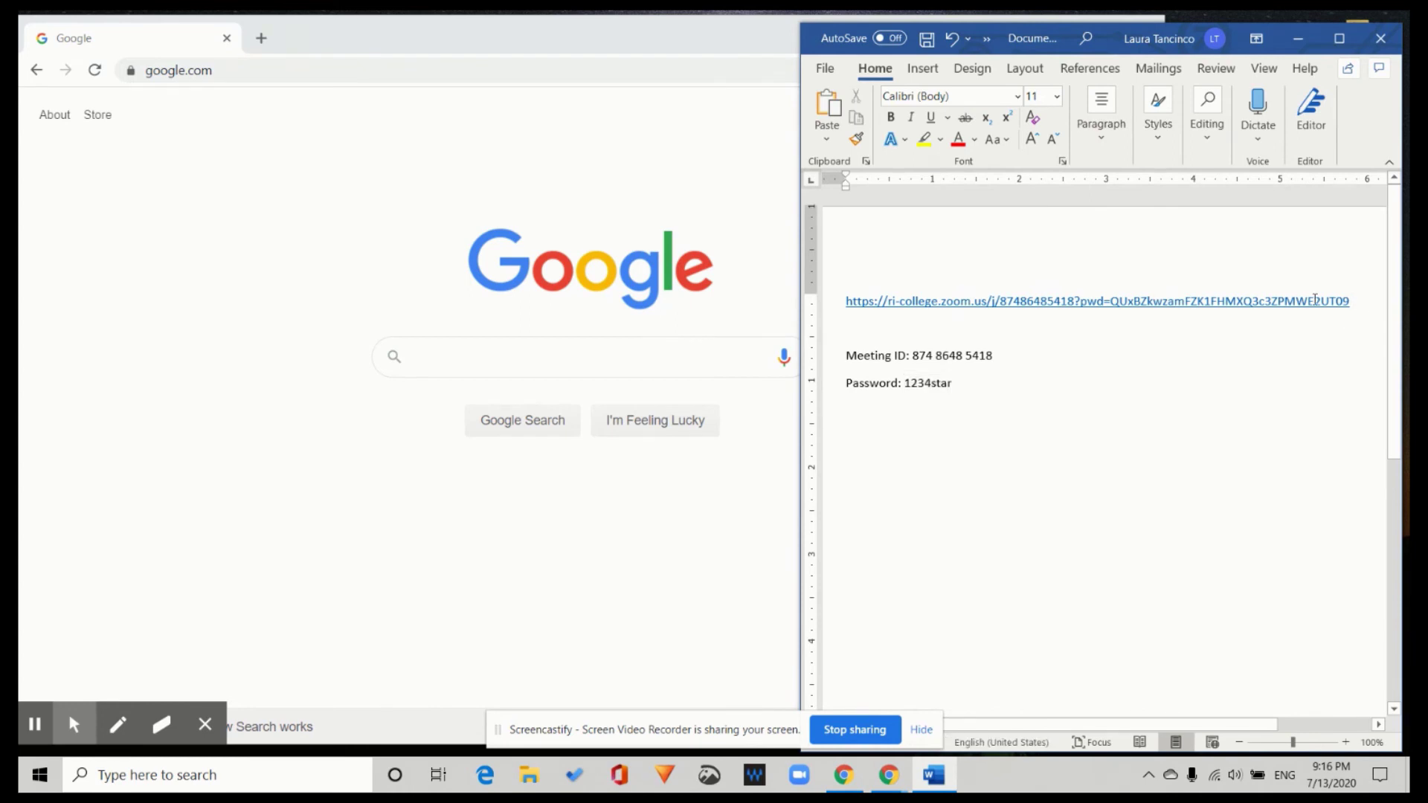
{"action": "triple_click", "coordinate": [1315, 300]}
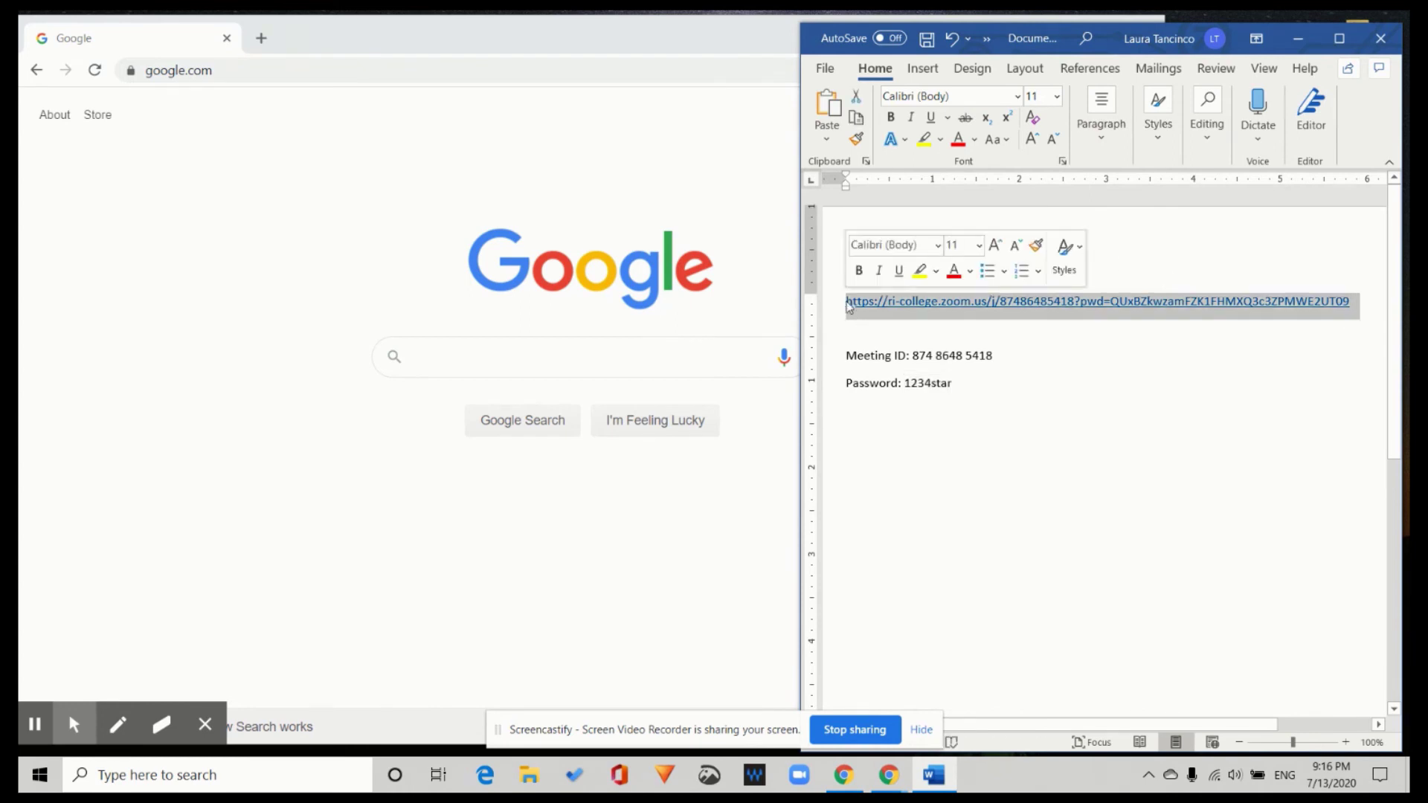
{"action": "key", "text": "ctrl+c"}
- Load the copied invitation link in the Chrome window showing Google and allow it to open Zoom Meetings
{"action": "left_click", "coordinate": [402, 72]}
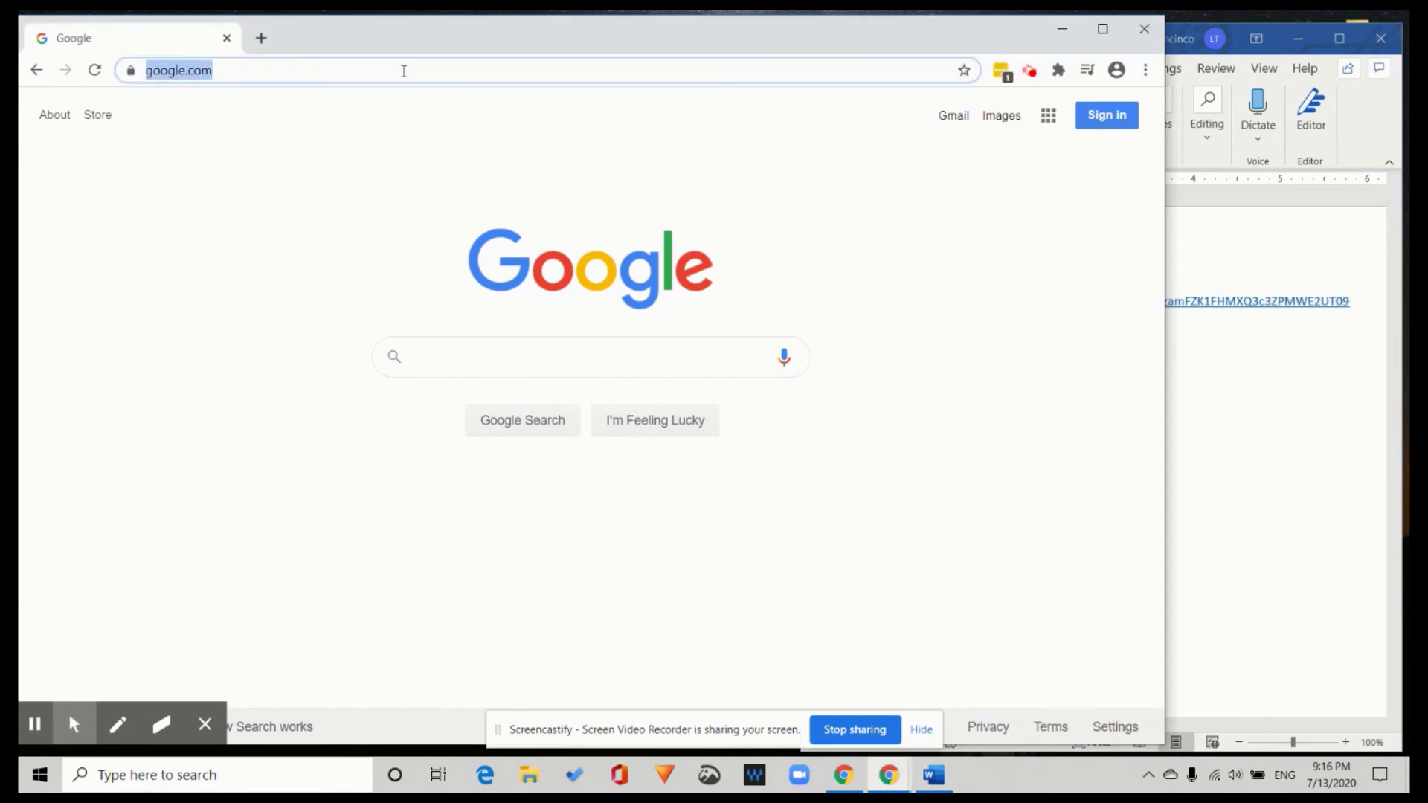
{"action": "key", "text": "ctrl+v"}
{"action": "key", "text": "Return"}
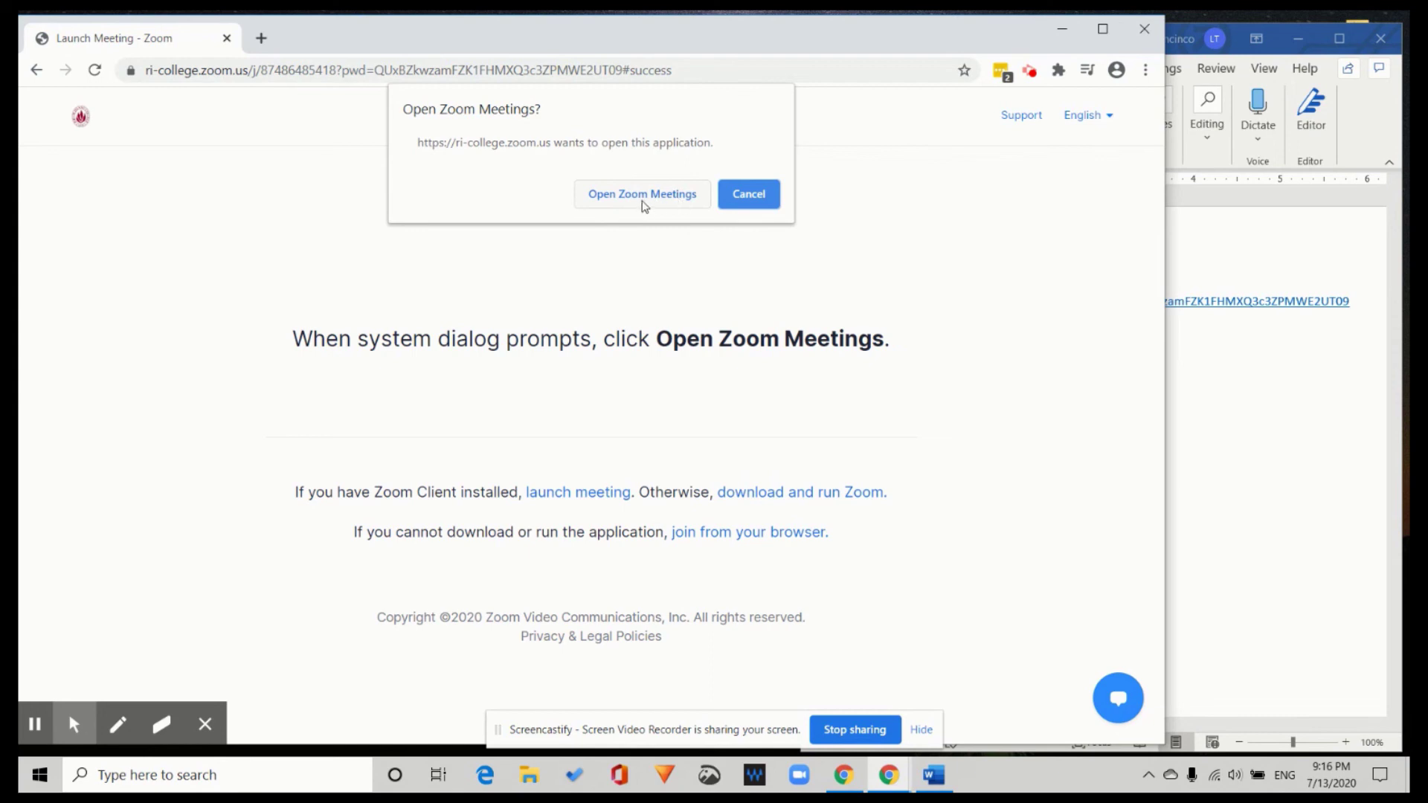
{"action": "left_click", "coordinate": [643, 195]}
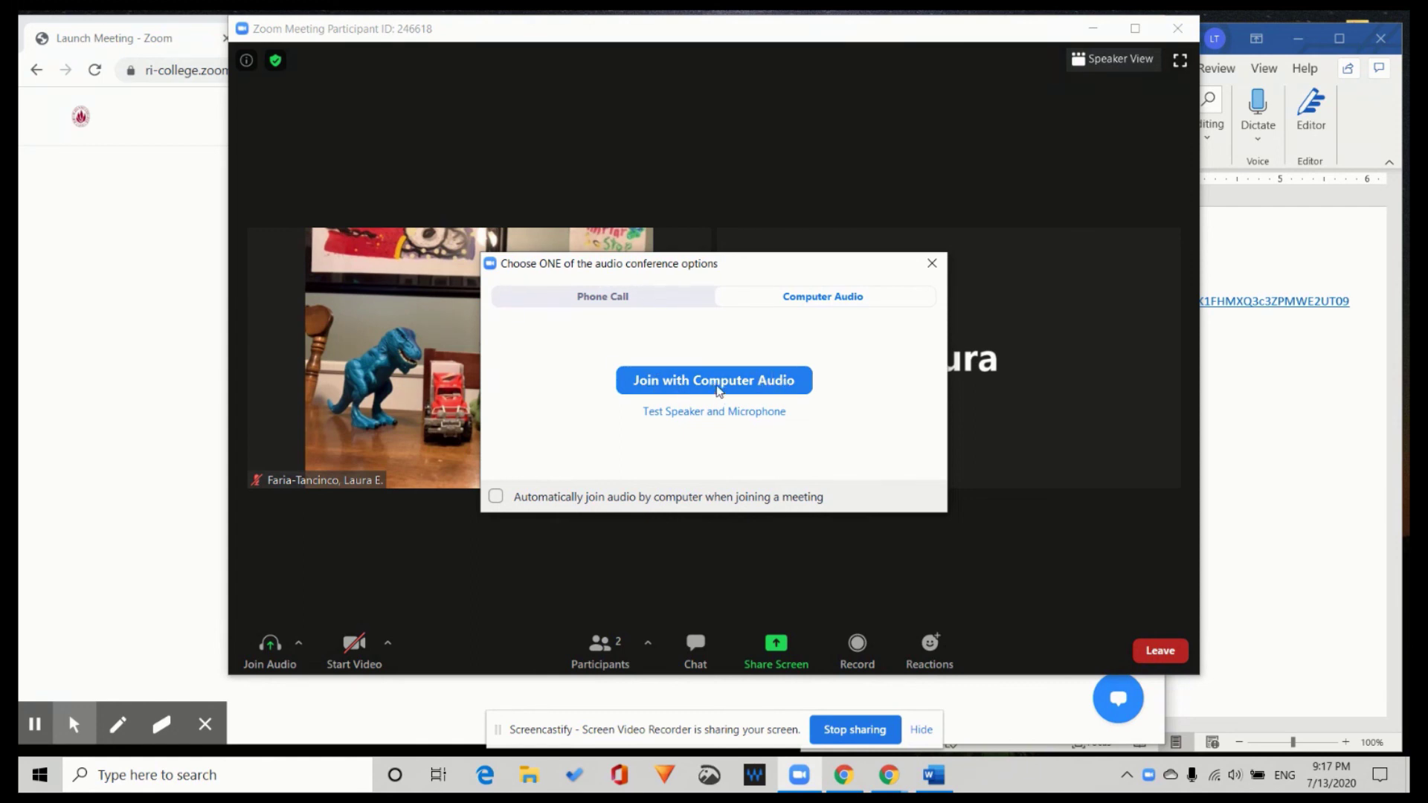
- Join the meeting with computer audio, then mute the microphone and start the participant's video
{"action": "left_click", "coordinate": [719, 391]}
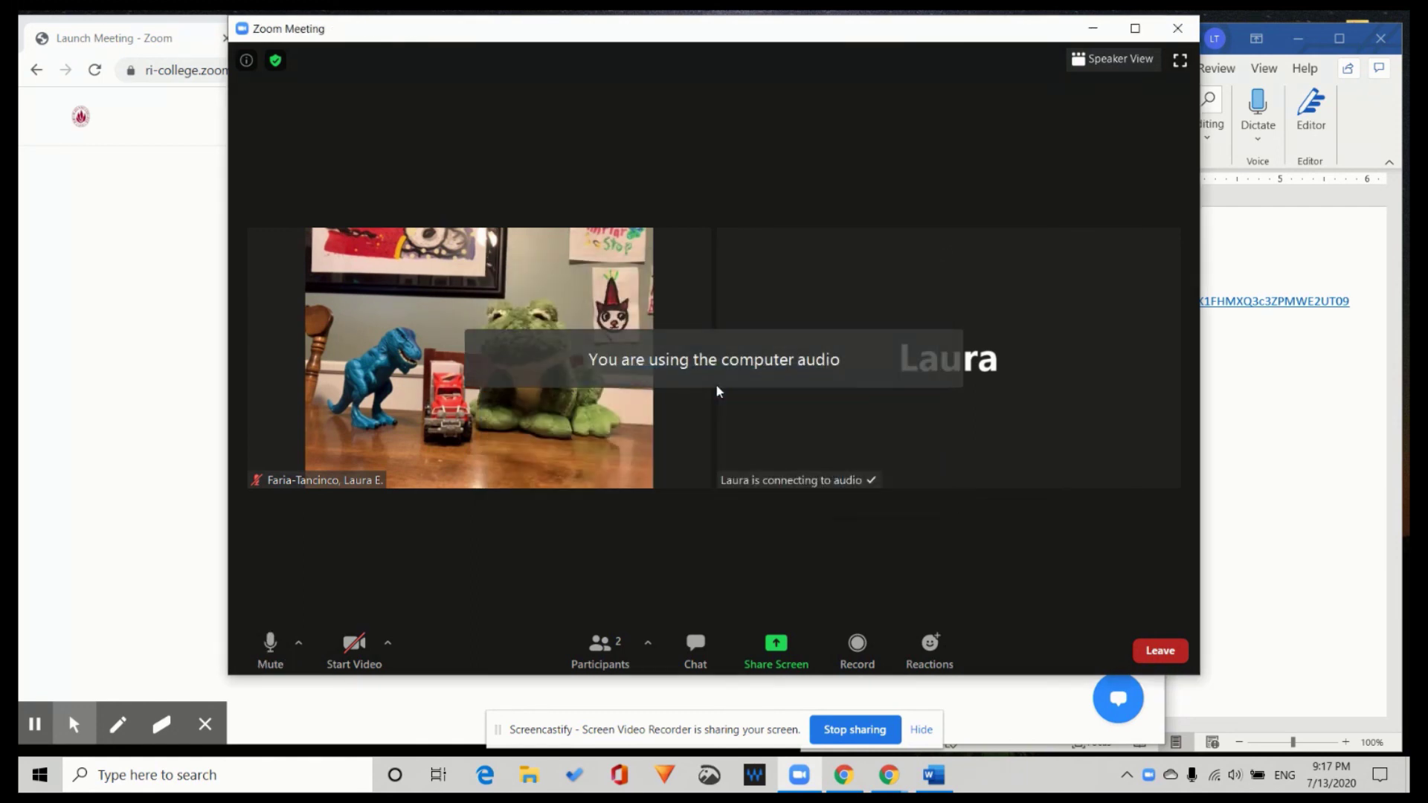
{"action": "left_click", "coordinate": [270, 645]}
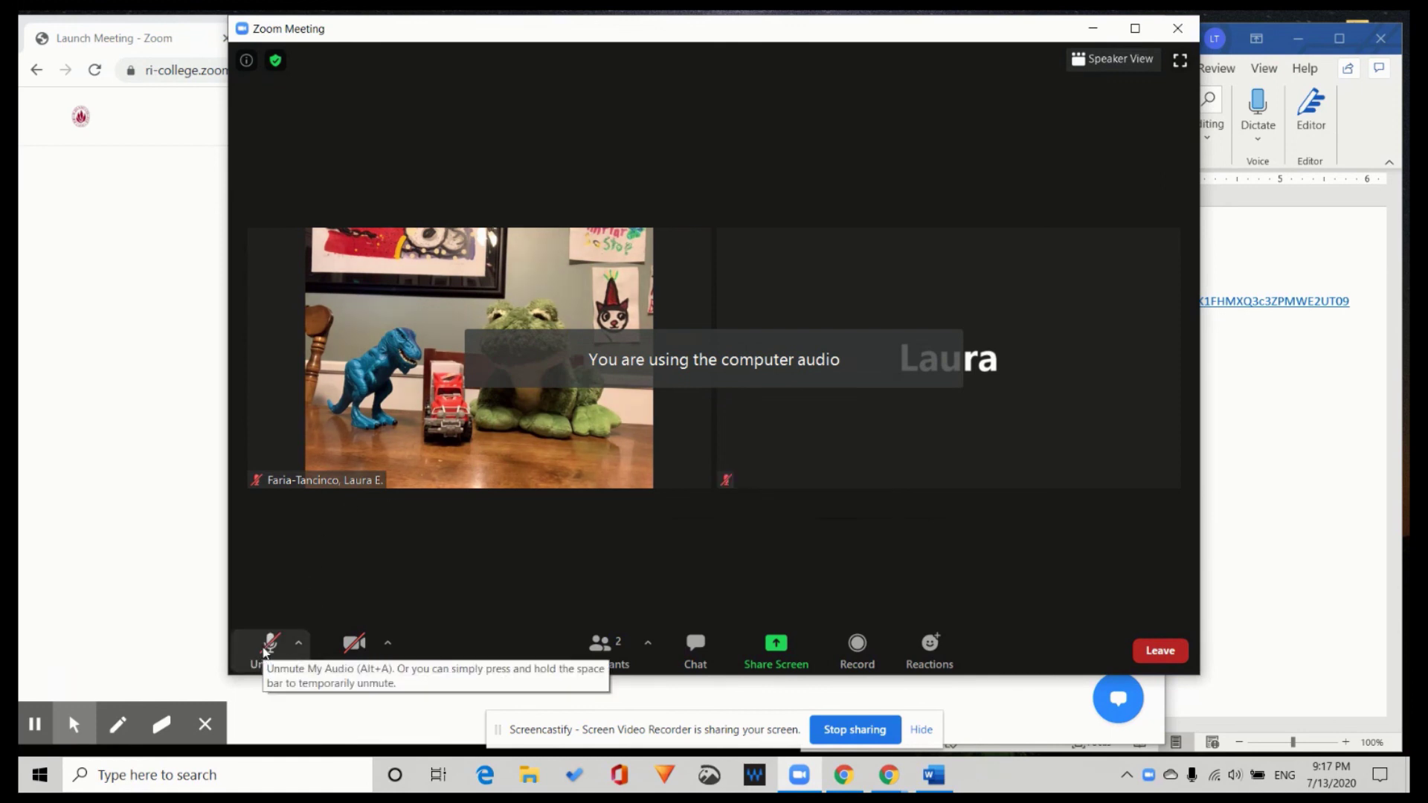
{"action": "left_click", "coordinate": [347, 644]}
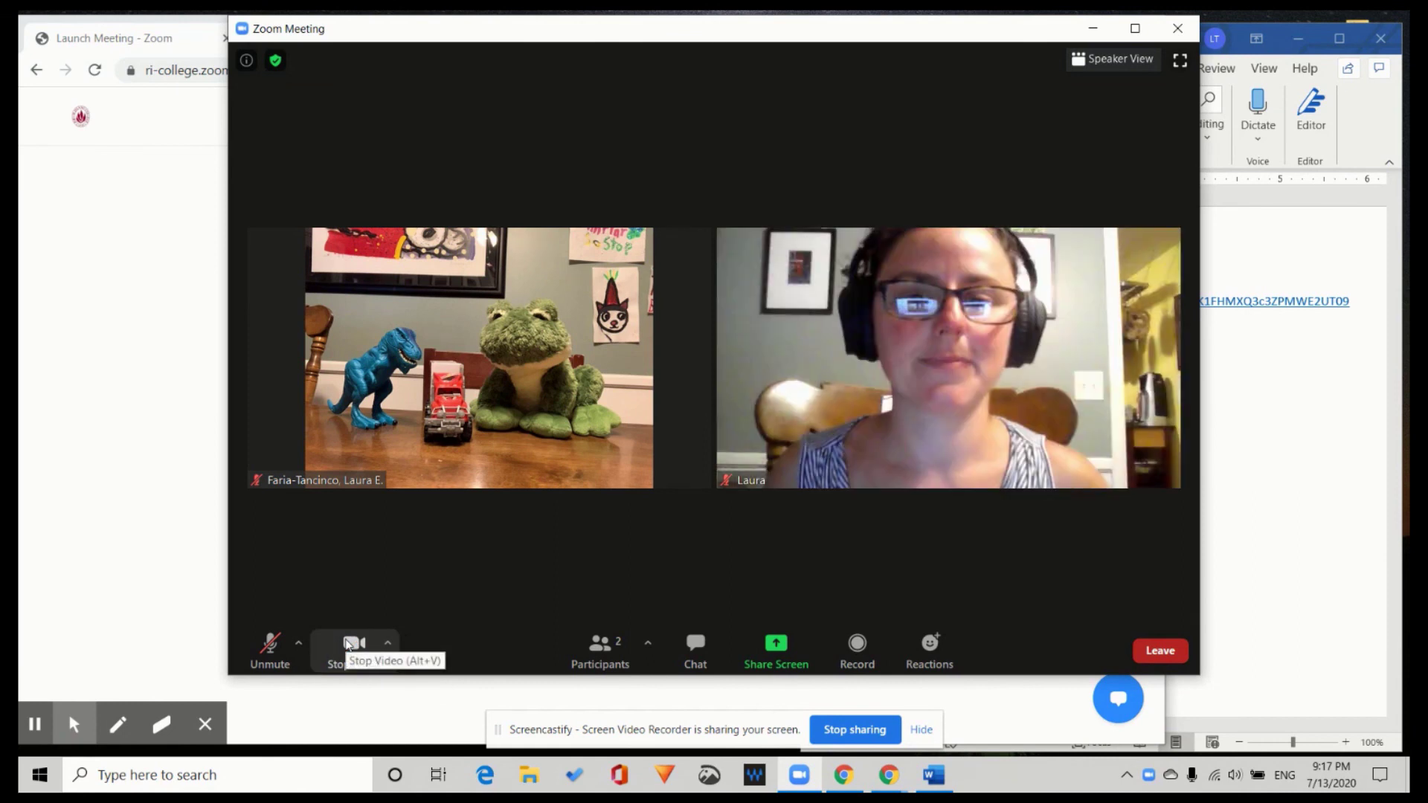